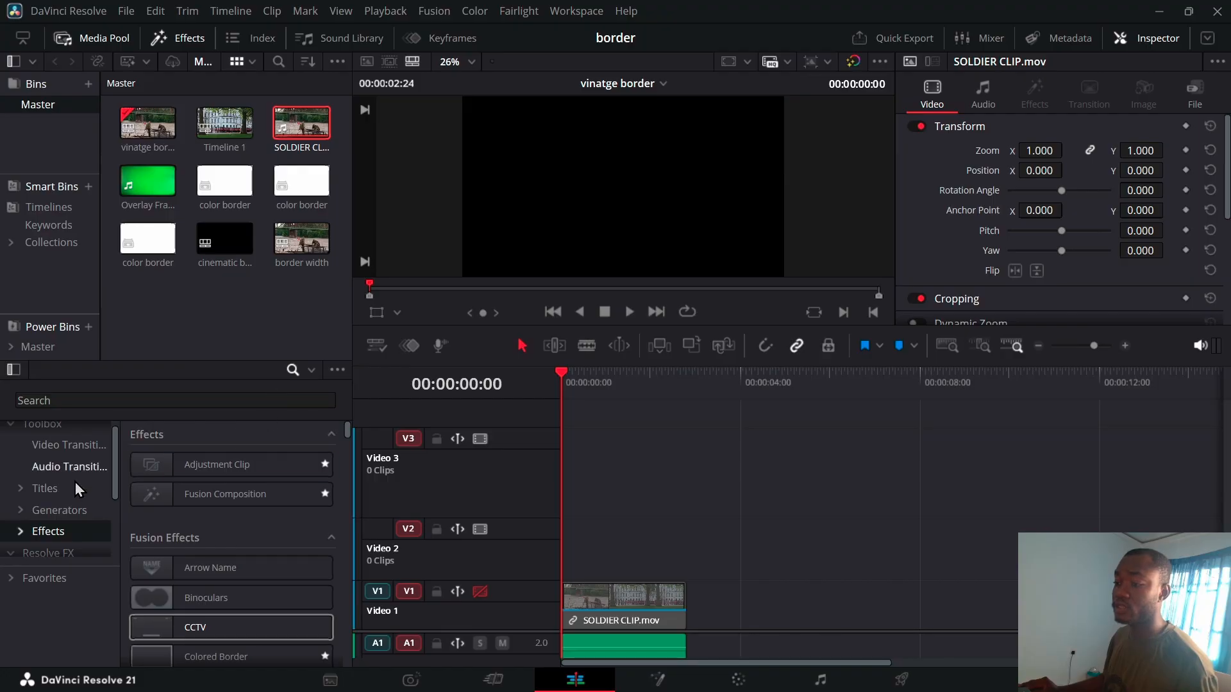
# Add a Solid Color generator on Video 2 above the soldier clip, aligned to its start and trimmed to its length.
pyautogui.click(68, 510)
pyautogui.click(260, 401)
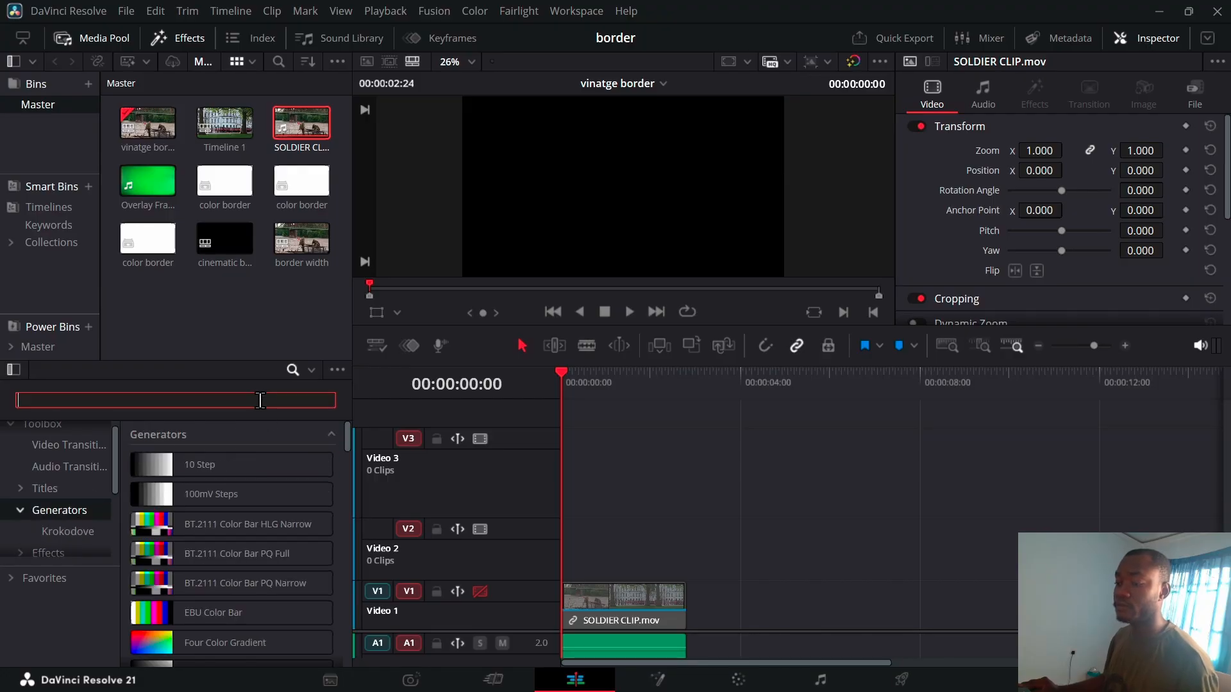
pyautogui.write('solid')
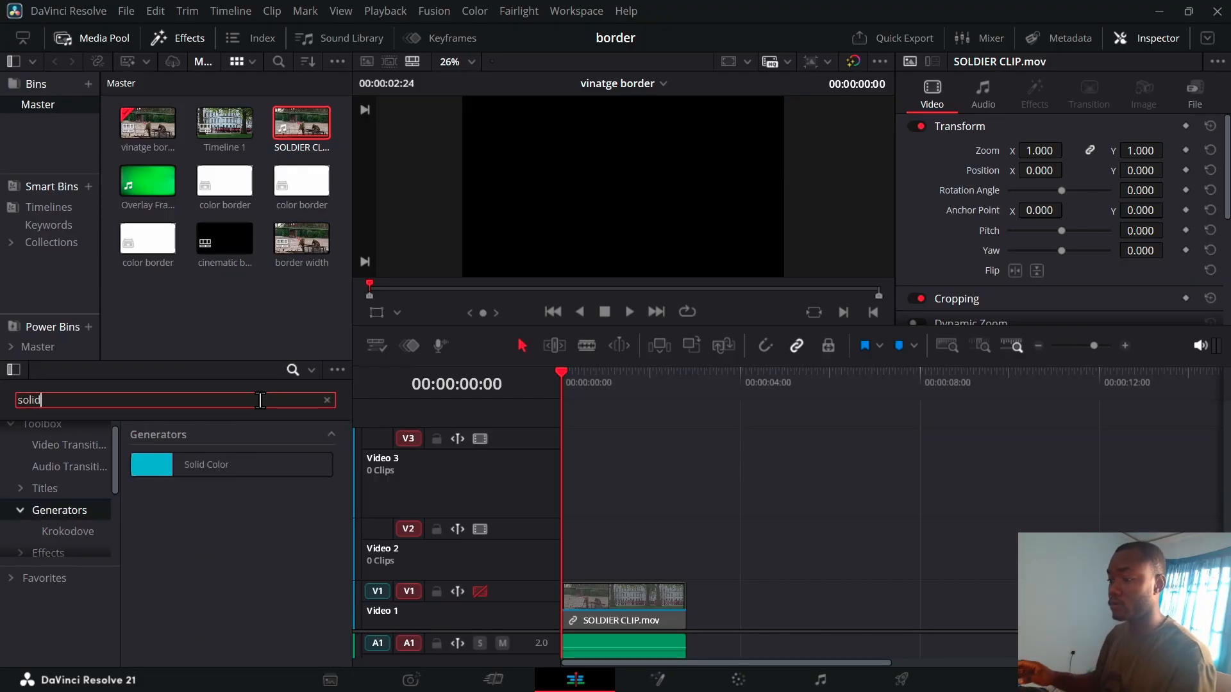
pyautogui.moveTo(205, 471); pyautogui.dragTo(573, 579)
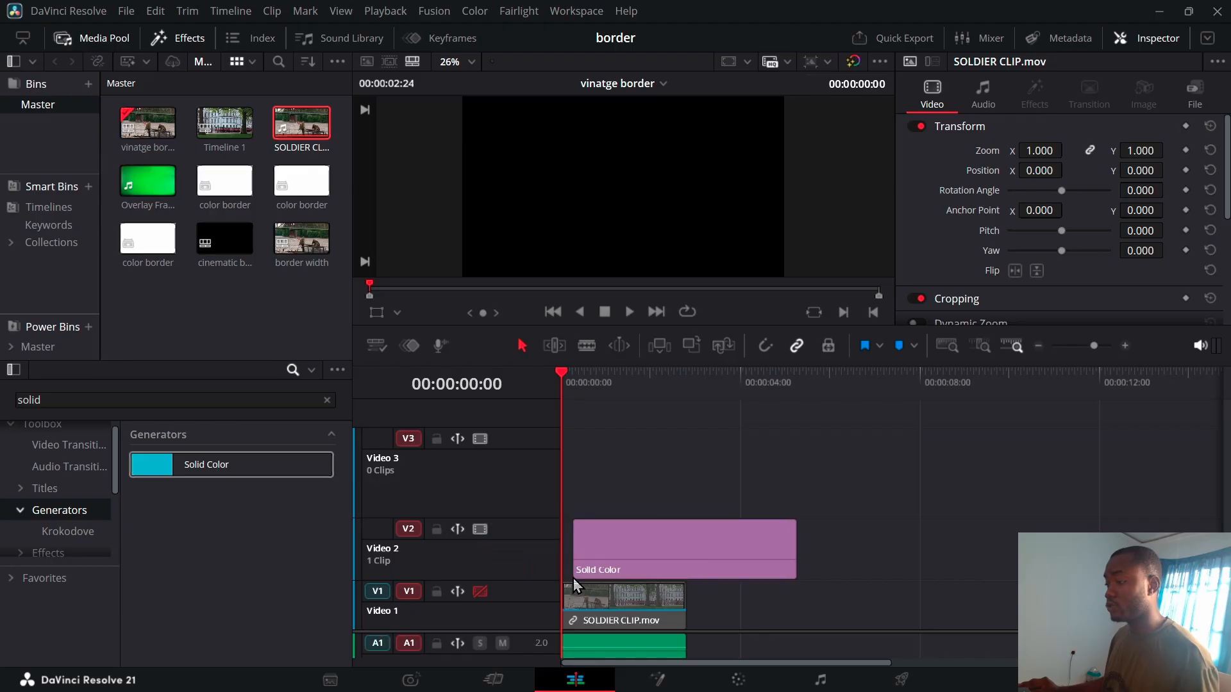
pyautogui.moveTo(673, 569); pyautogui.dragTo(654, 568)
pyautogui.moveTo(781, 556); pyautogui.dragTo(686, 555)
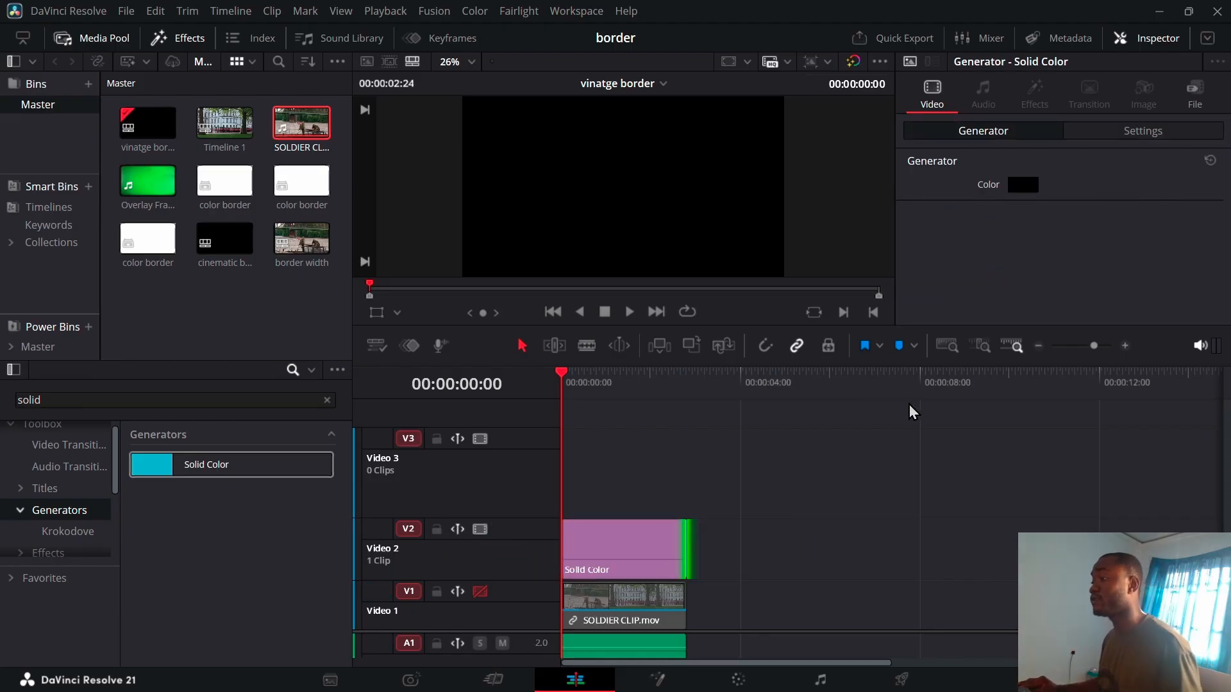
# Set the Solid Color generator's color to white (#ffffff).
pyautogui.click(1024, 186)
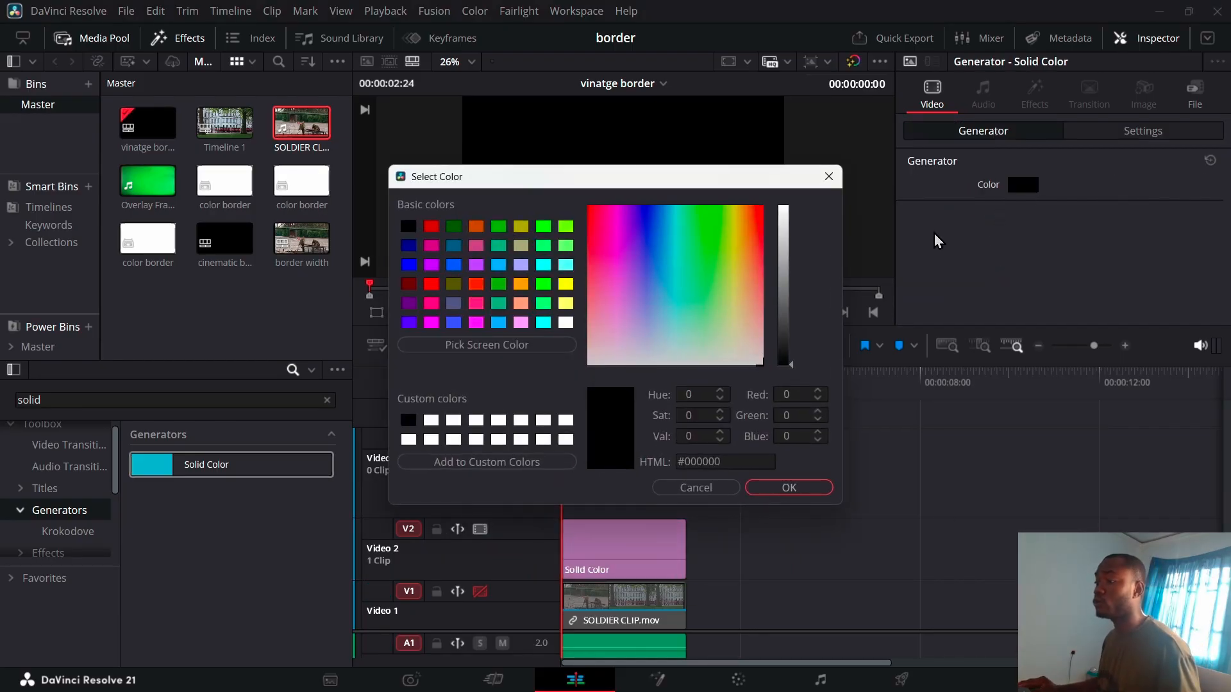
pyautogui.click(565, 322)
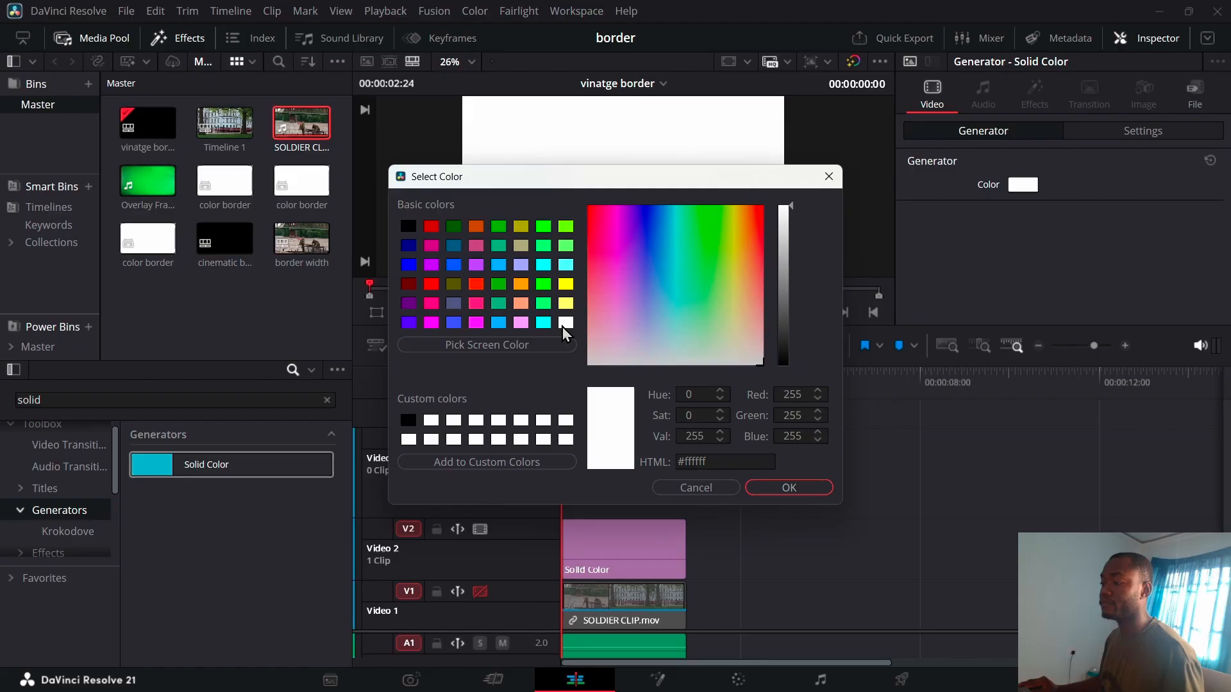
pyautogui.click(808, 490)
# Add an Adjustment Clip on Video 3 above the solid color and trim it to match the clips below.
pyautogui.click(327, 400)
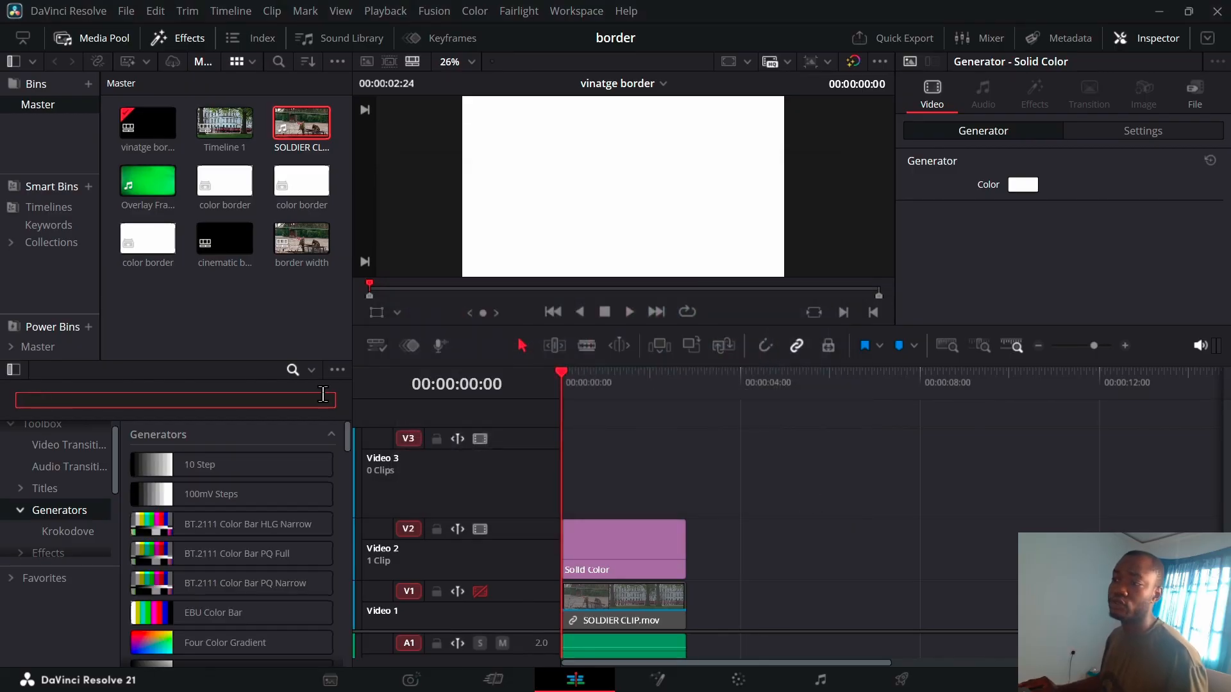
pyautogui.click(87, 30)
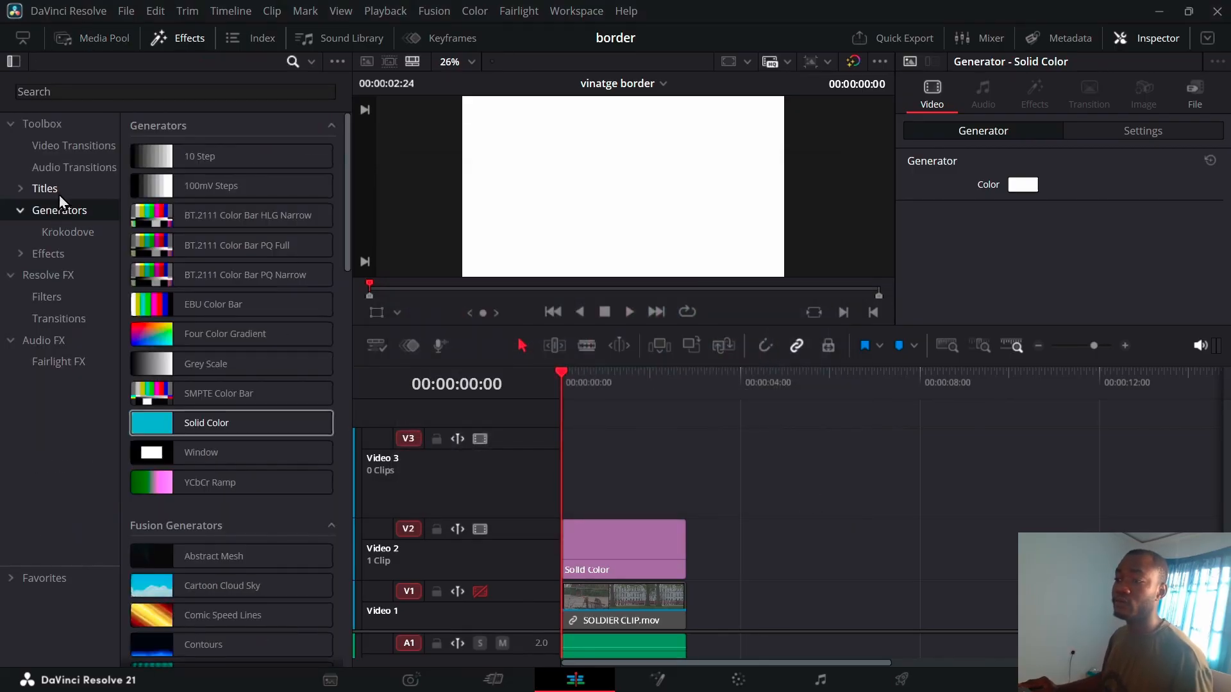
pyautogui.click(44, 253)
pyautogui.moveTo(219, 157); pyautogui.dragTo(655, 456)
pyautogui.moveTo(783, 474); pyautogui.dragTo(689, 474)
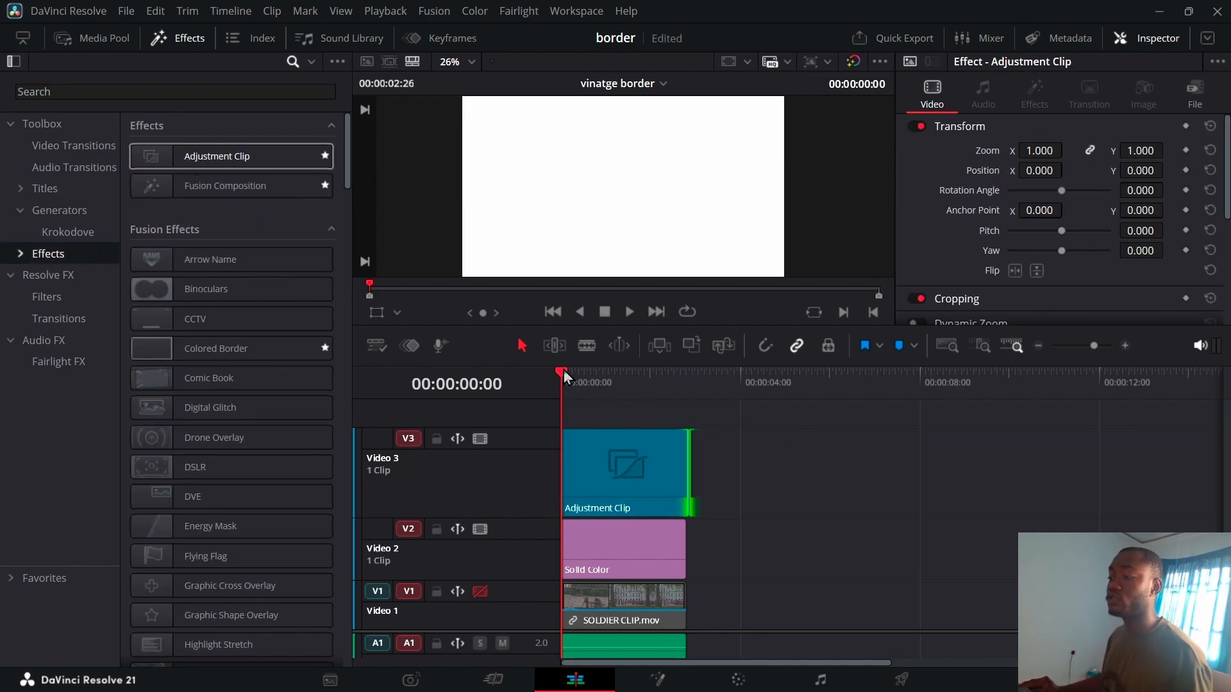
# Apply the Colored Border effect to the adjustment clip and set its color to black.
pyautogui.click(212, 98)
pyautogui.write('col')
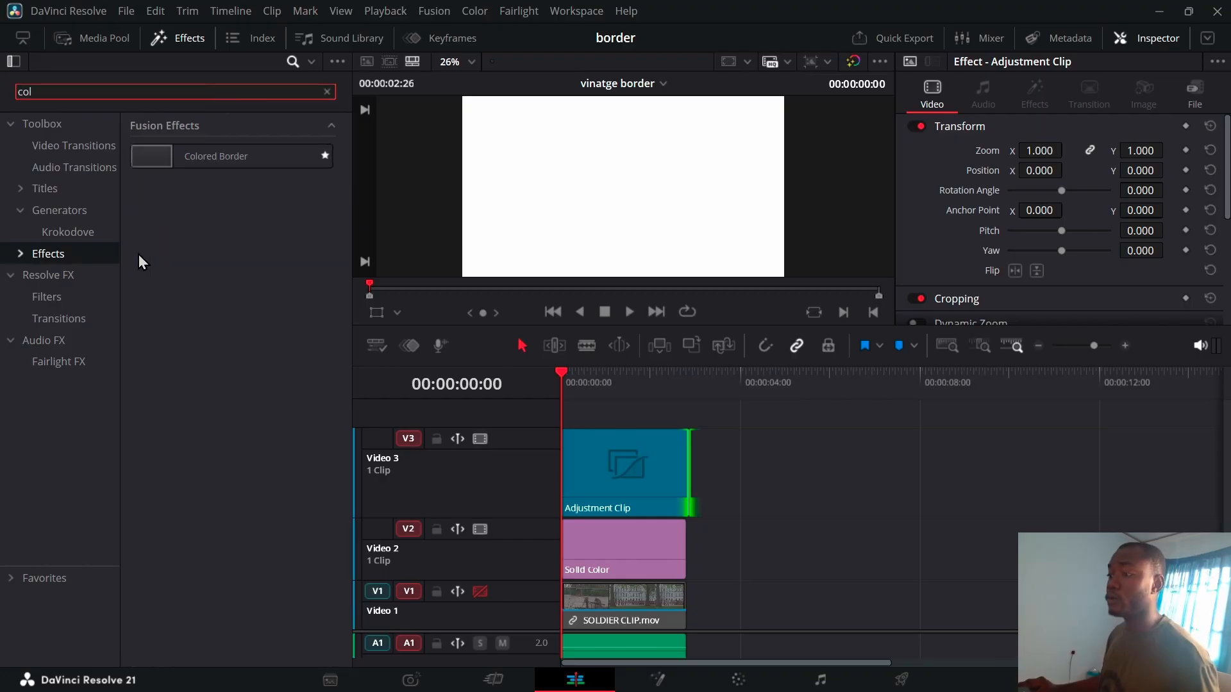
pyautogui.moveTo(258, 151); pyautogui.dragTo(622, 474)
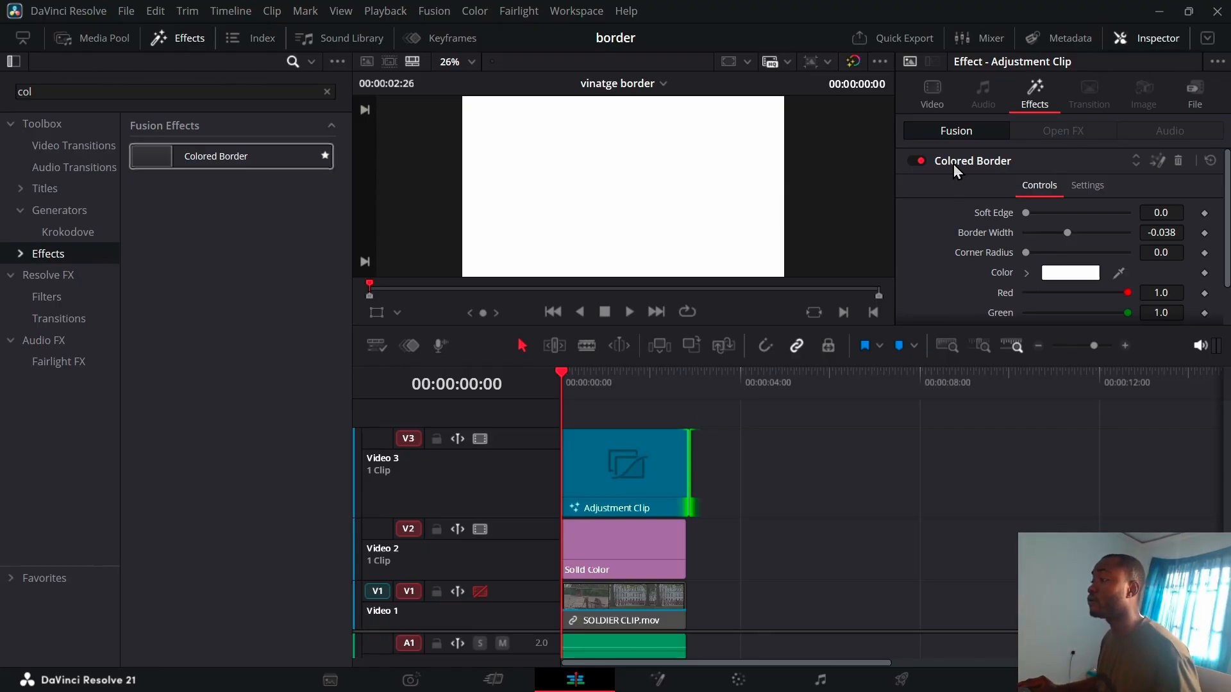
pyautogui.click(1064, 279)
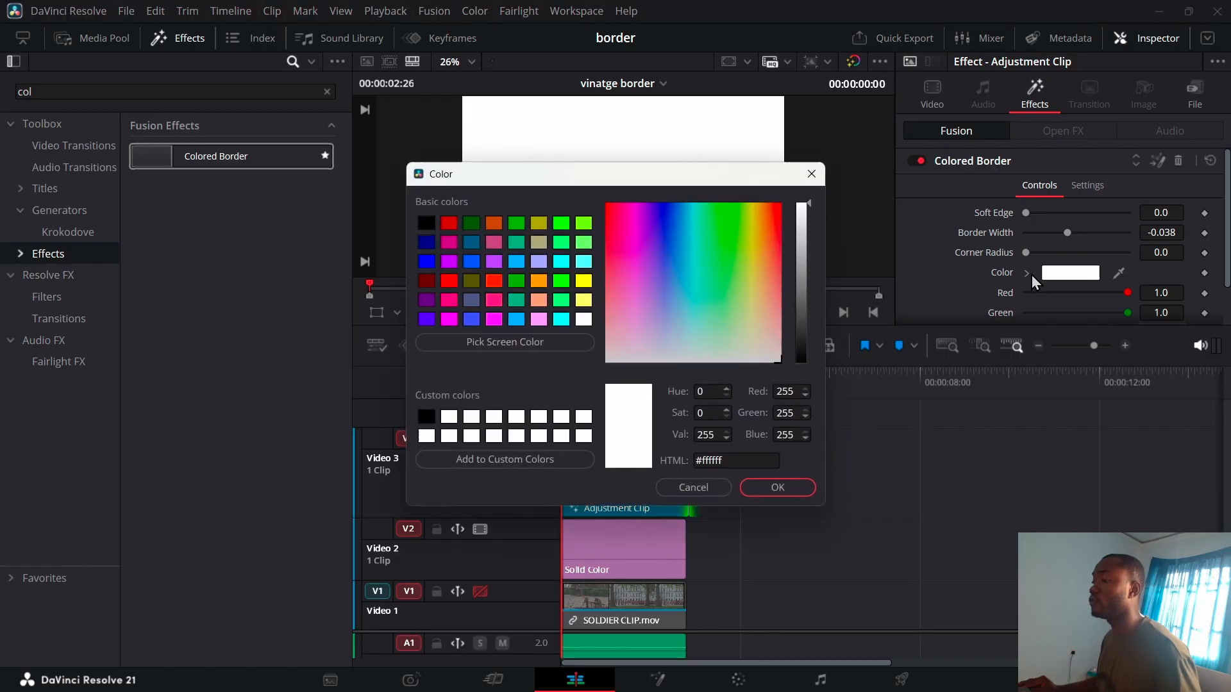
pyautogui.click(426, 223)
pyautogui.click(777, 487)
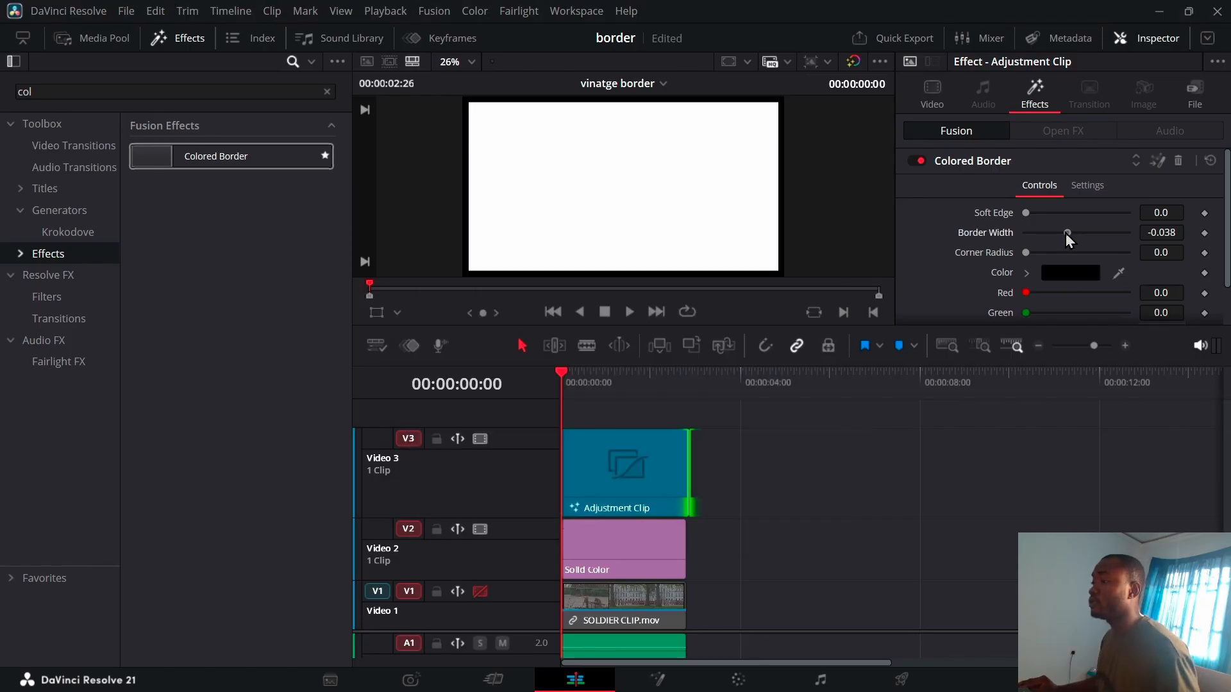
# Set the Colored Border's width to about -0.062, soft edge to about 0.0126 and corner radius to about 0.087.
pyautogui.moveTo(1065, 233); pyautogui.dragTo(1058, 234)
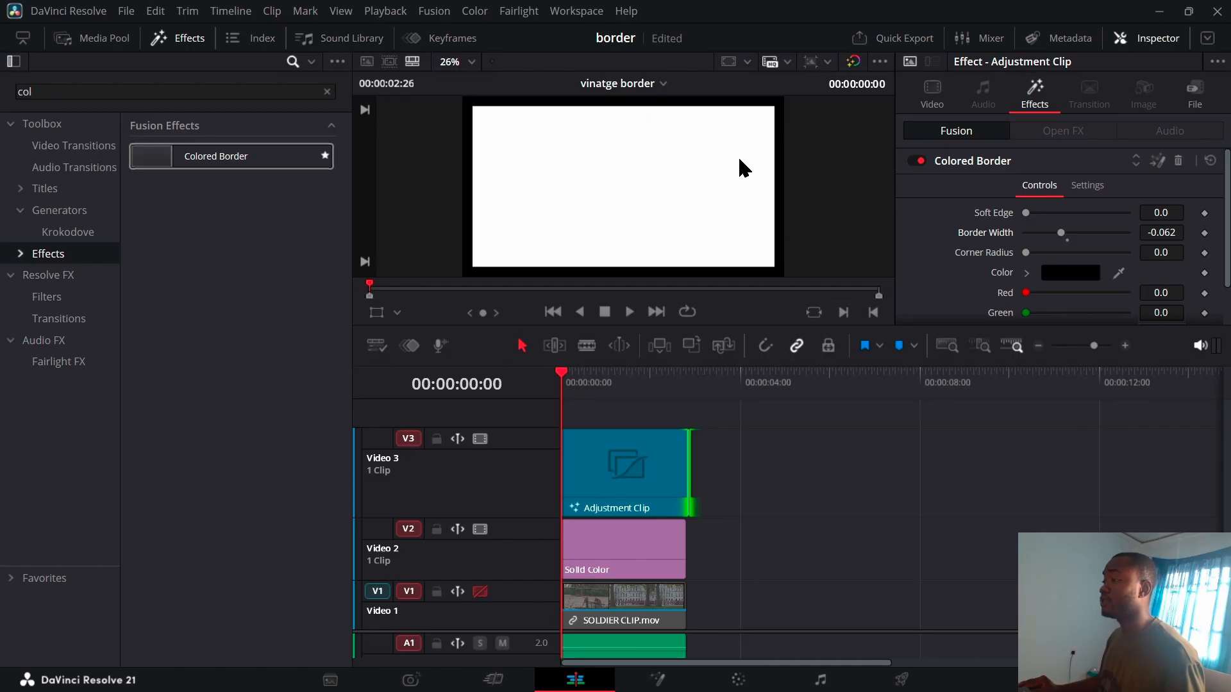
pyautogui.moveTo(1024, 213); pyautogui.dragTo(1030, 215)
pyautogui.moveTo(1025, 253); pyautogui.dragTo(1034, 254)
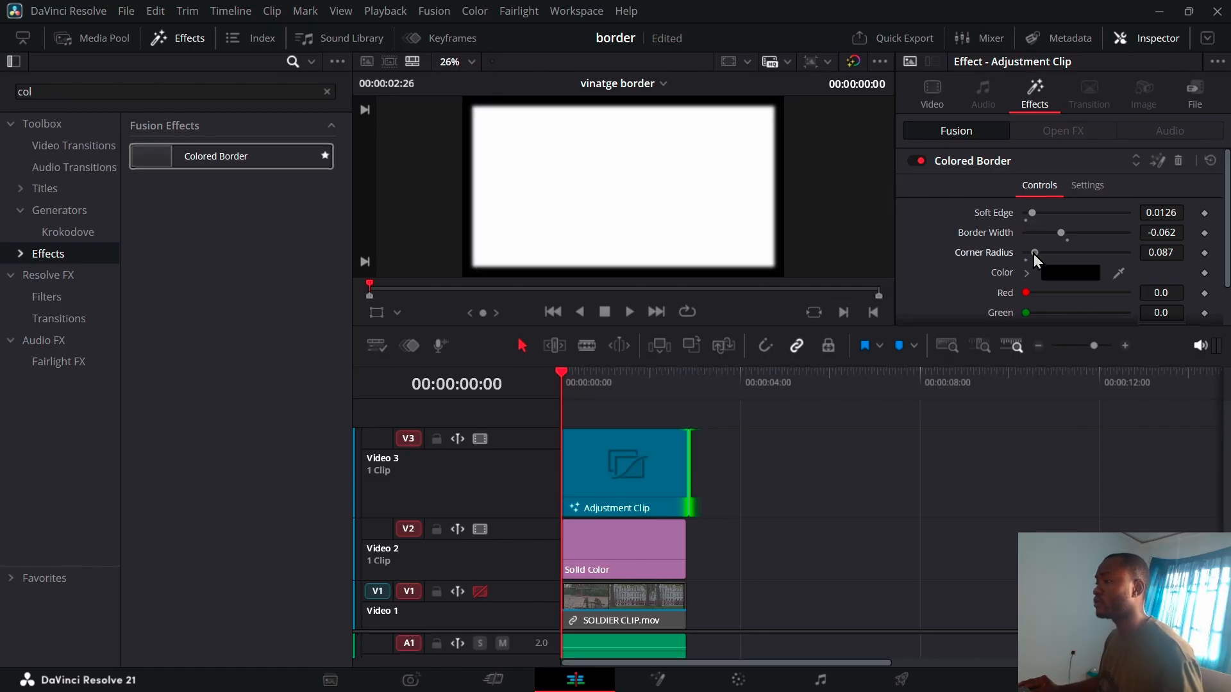
pyautogui.click(1164, 41)
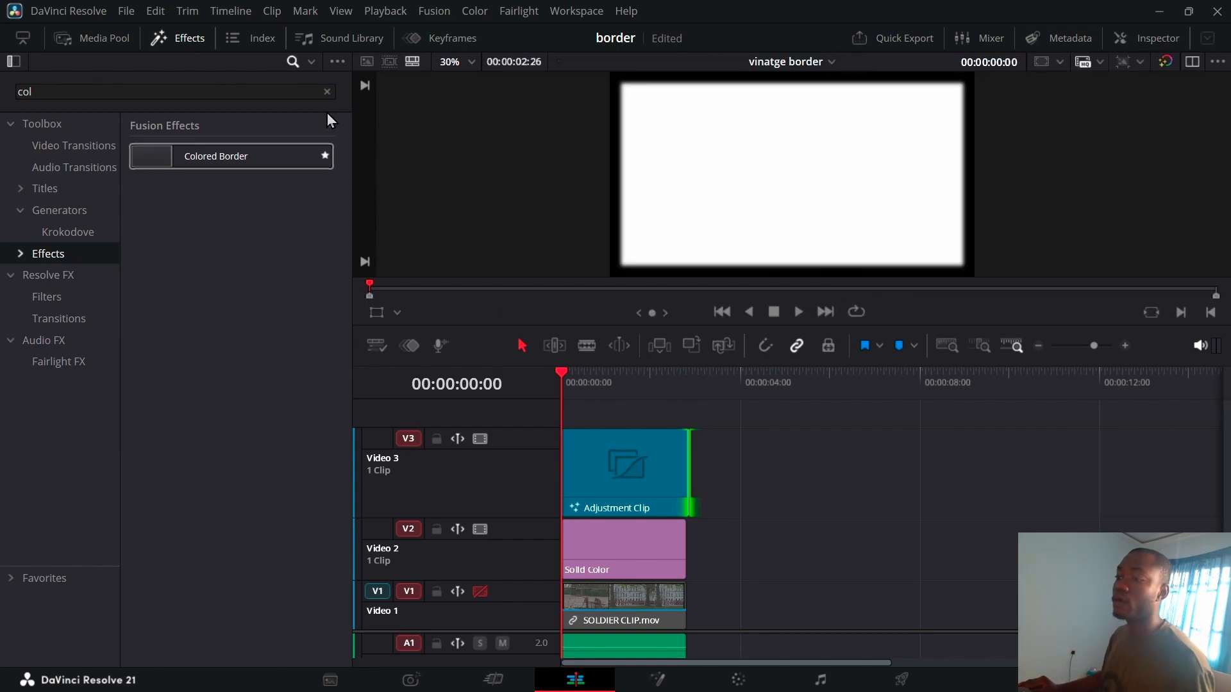
# Find the Noise Distortion effect and apply it to the adjustment clip on Video 3.
pyautogui.click(327, 92)
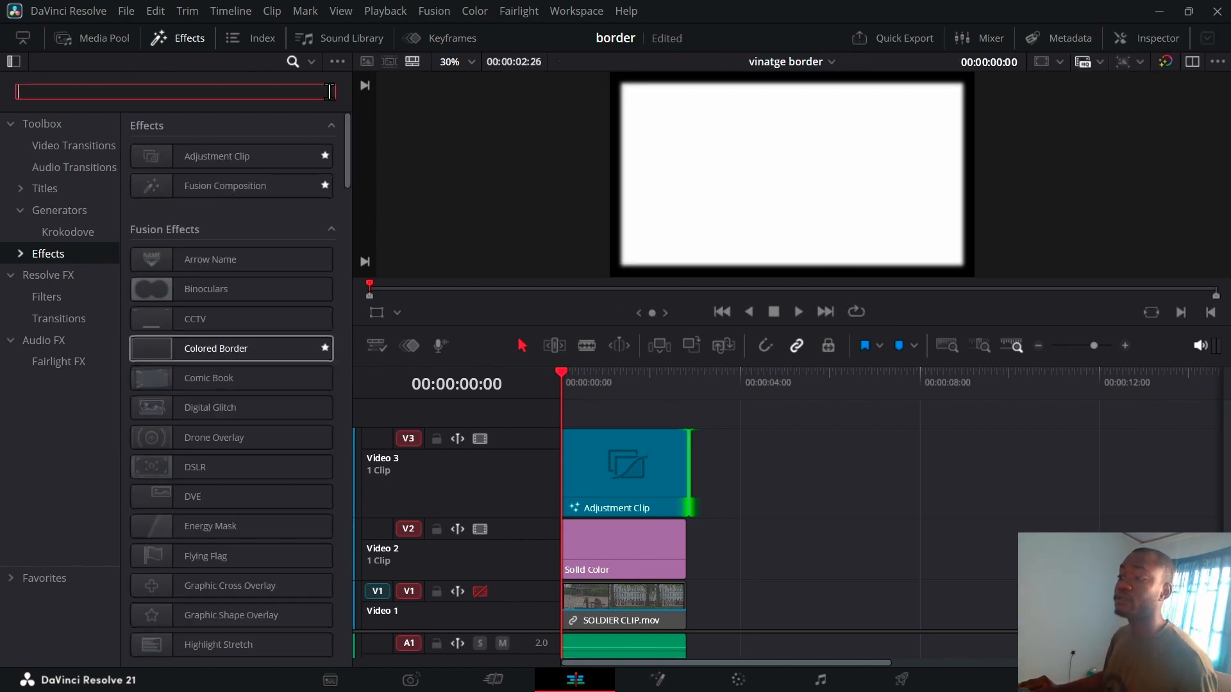
pyautogui.write('noise')
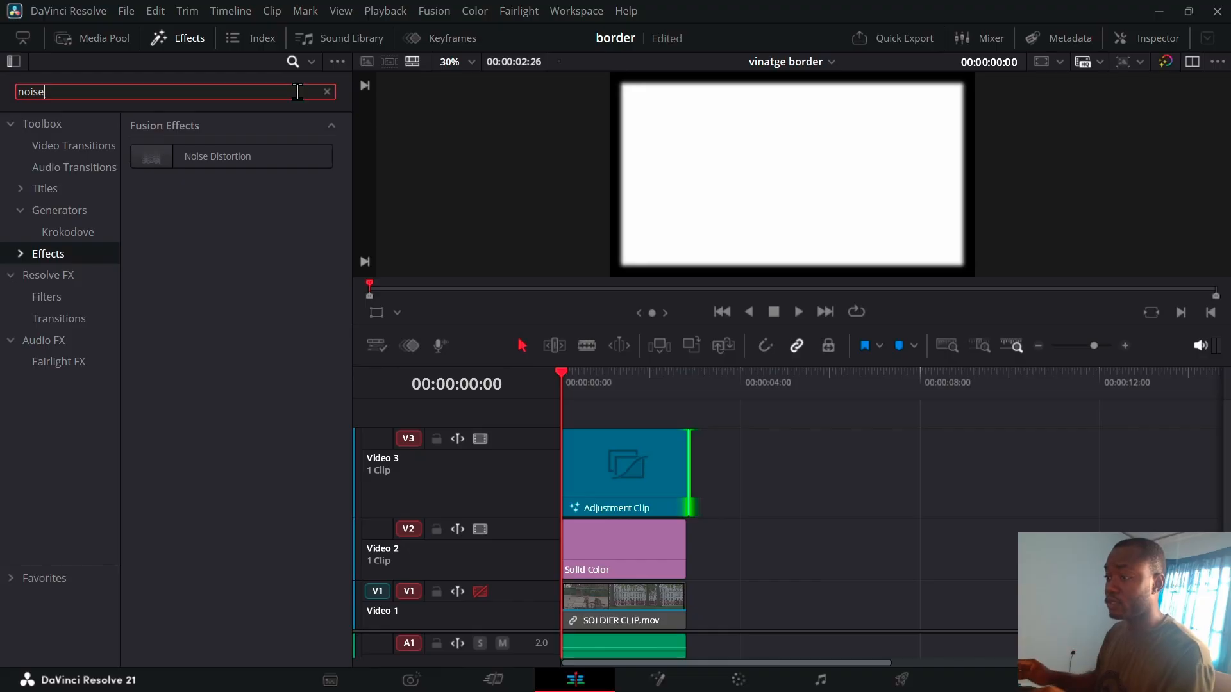
pyautogui.moveTo(233, 163); pyautogui.dragTo(641, 479)
pyautogui.click(1155, 41)
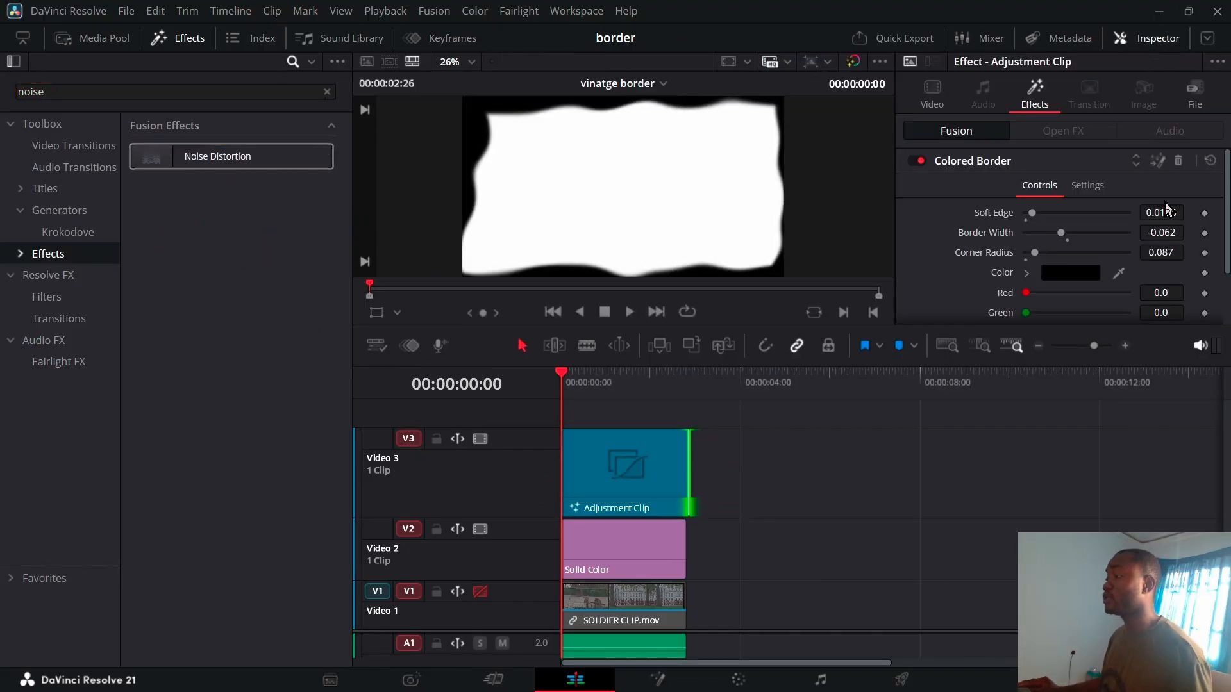
# Set the Noise Distortion's contrast to about 0.06 and its detail to about 5.28.
pyautogui.click(1022, 161)
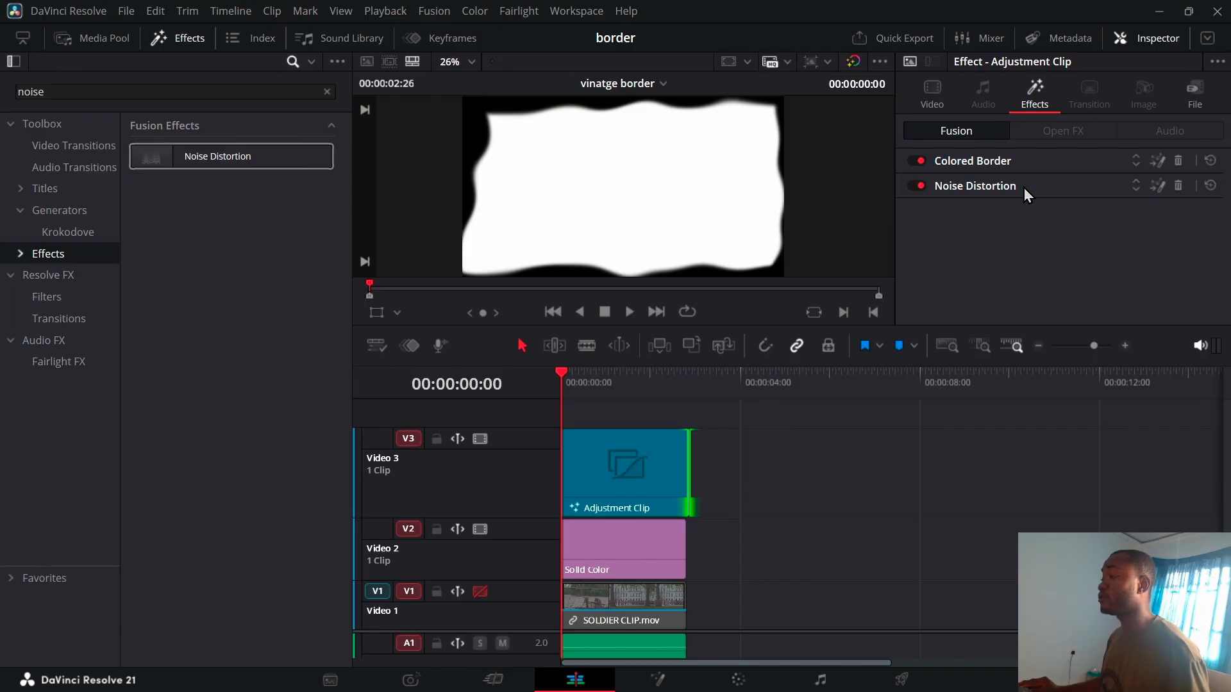
pyautogui.click(1025, 187)
pyautogui.scroll(-4, 1039, 217)
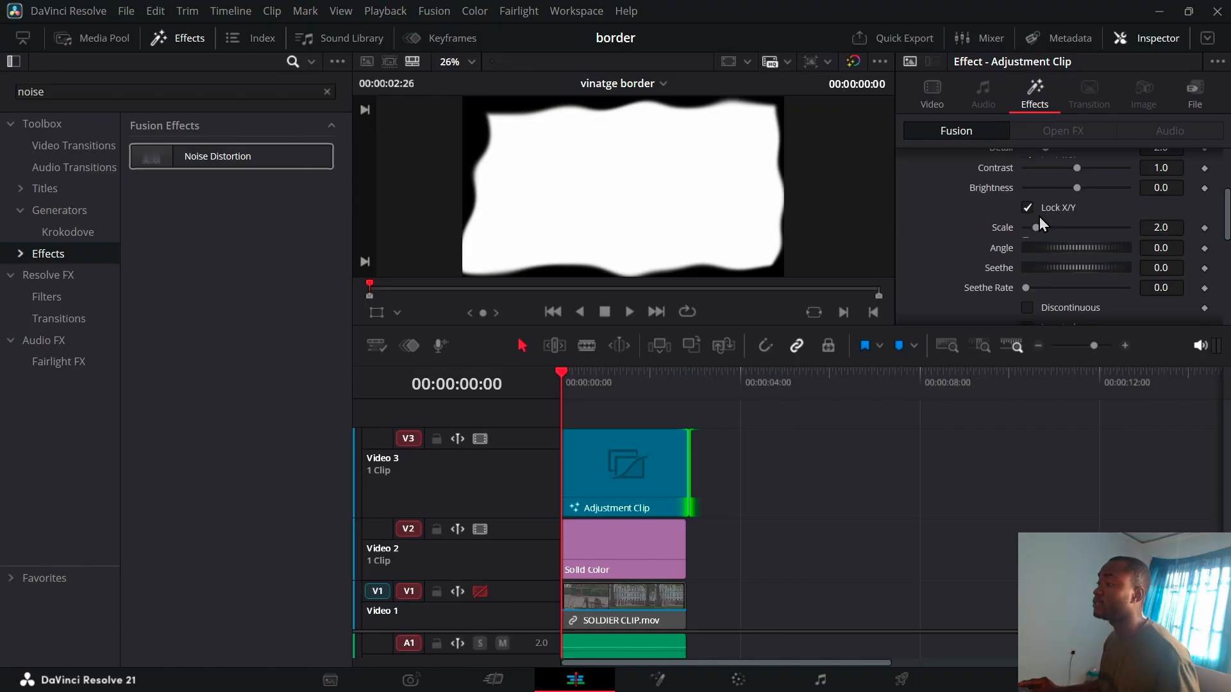
pyautogui.scroll(2, 1040, 217)
pyautogui.moveTo(1076, 216); pyautogui.dragTo(1028, 217)
pyautogui.moveTo(1045, 196); pyautogui.dragTo(1084, 193)
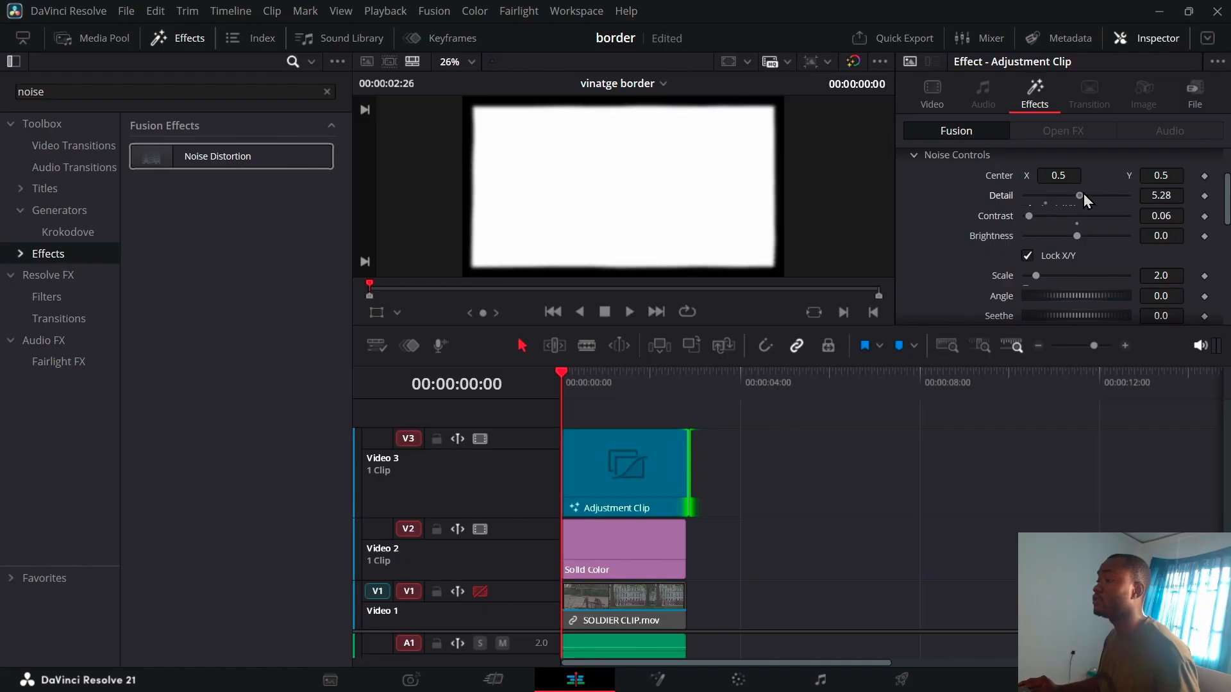
# Animate the Noise Distortion's Seethe from a 0.0 keyframe at the clip's start to a higher value near its end at 00:00:02:21.
pyautogui.scroll(-3, 1024, 241)
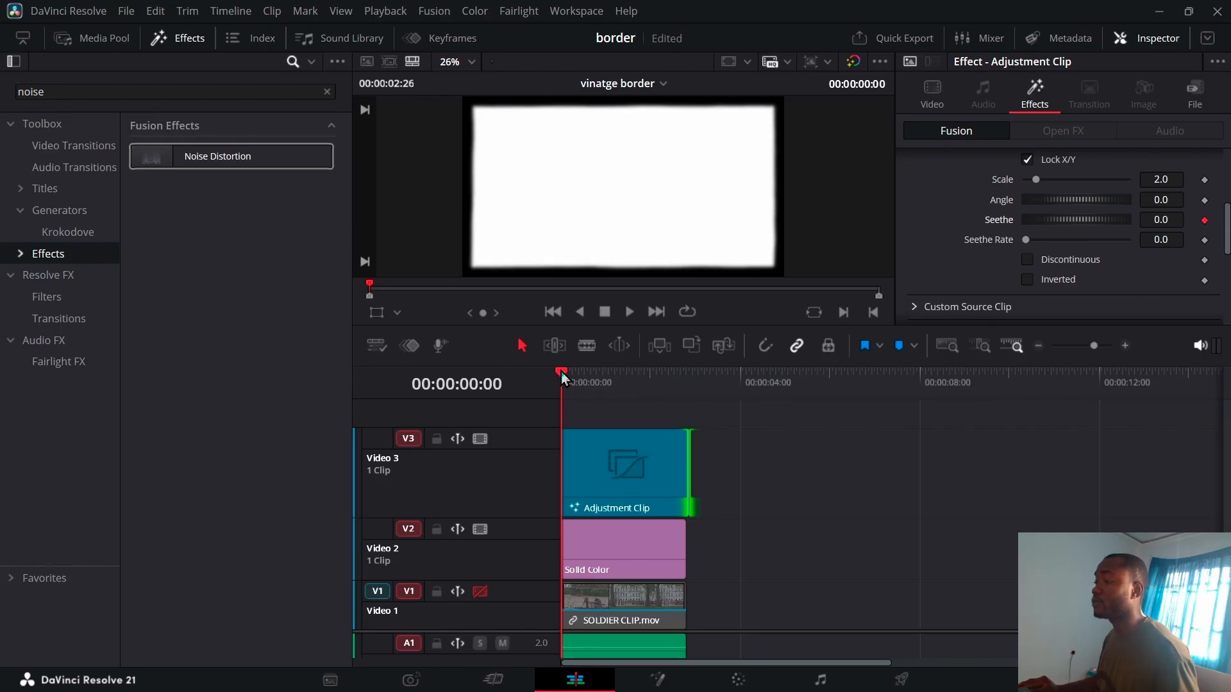
pyautogui.moveTo(563, 378); pyautogui.dragTo(686, 392)
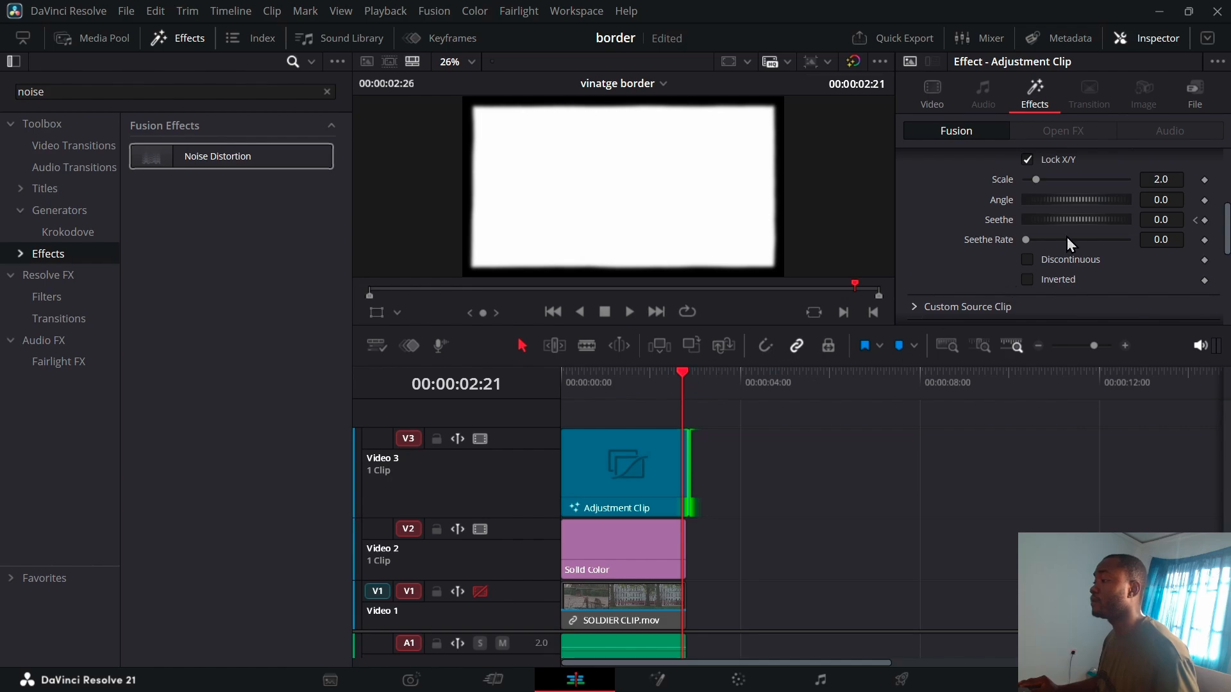
pyautogui.moveTo(1084, 218); pyautogui.dragTo(1149, 220)
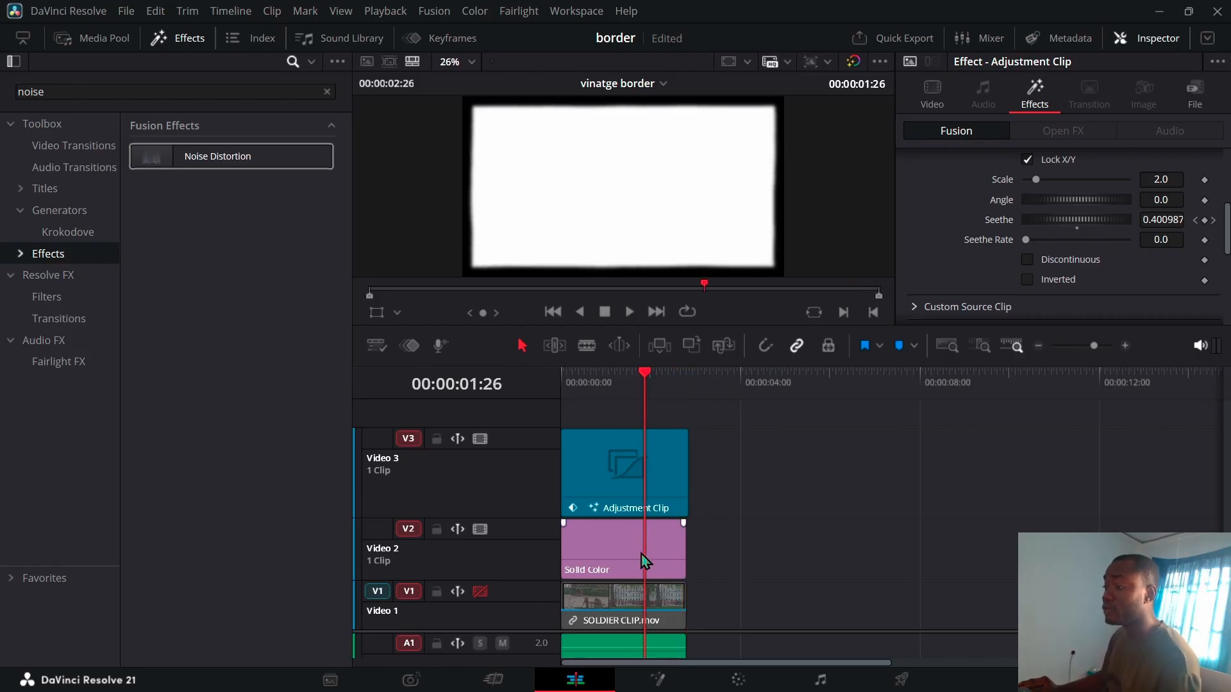
# Combine the adjustment clip and the solid color into a compound clip named "border".
pyautogui.moveTo(745, 421); pyautogui.dragTo(637, 550)
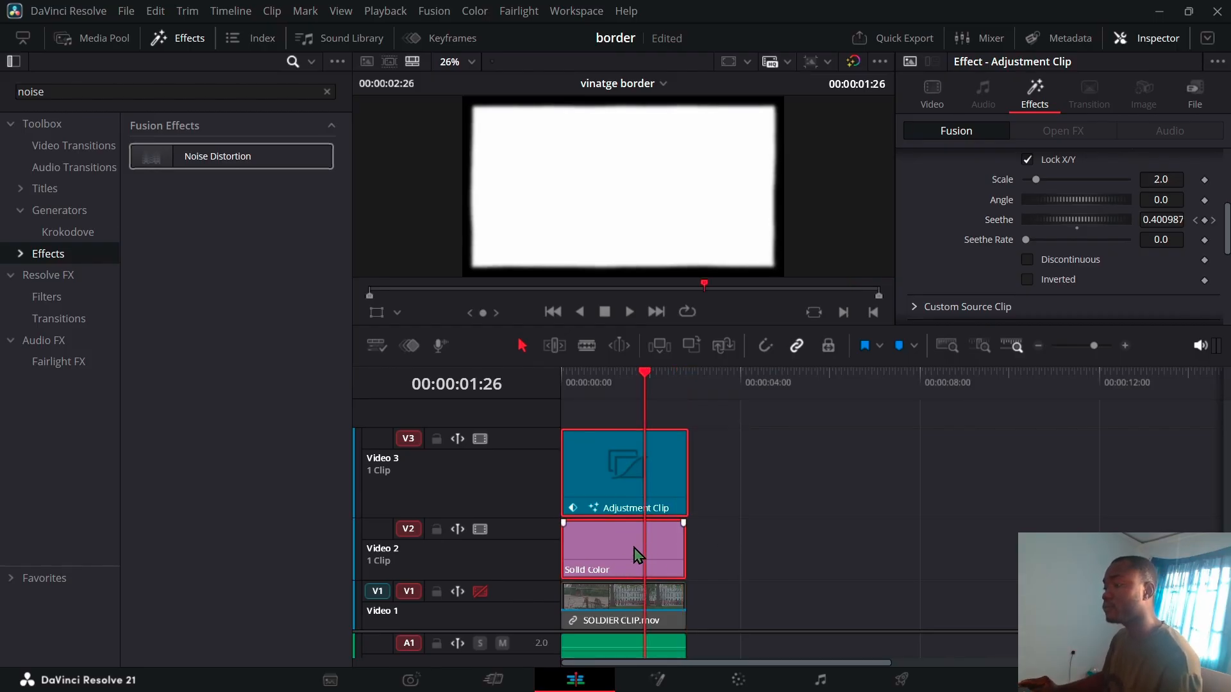
pyautogui.rightClick(639, 547)
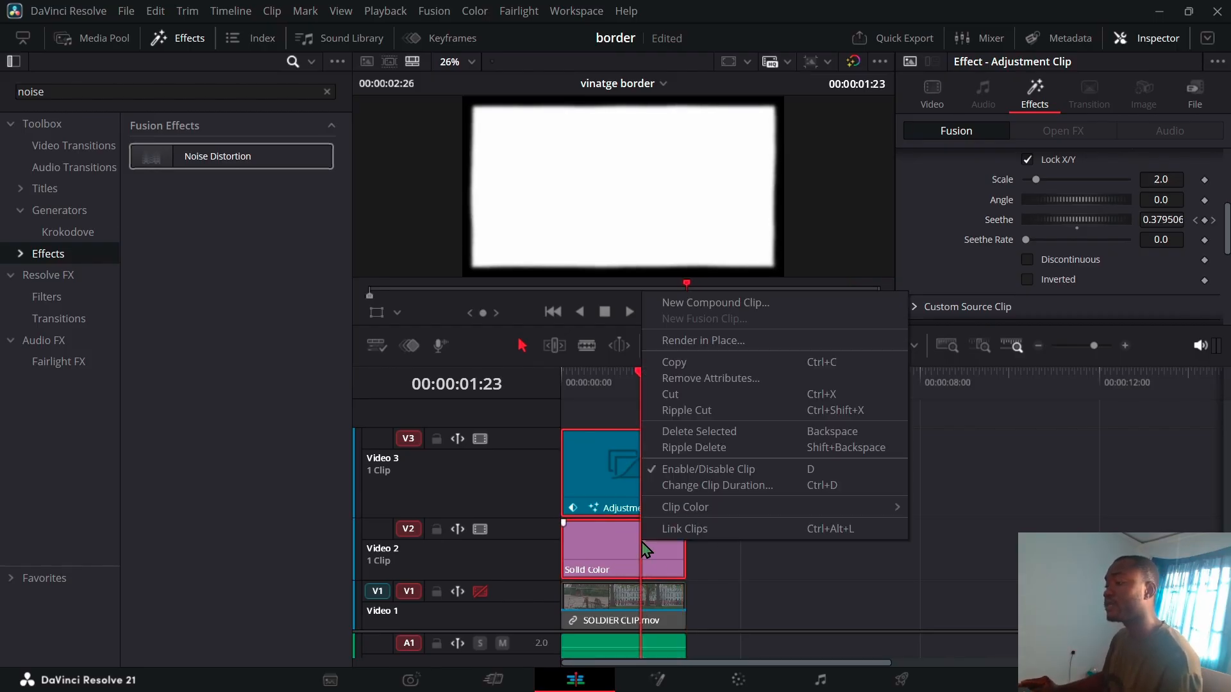
pyautogui.click(770, 305)
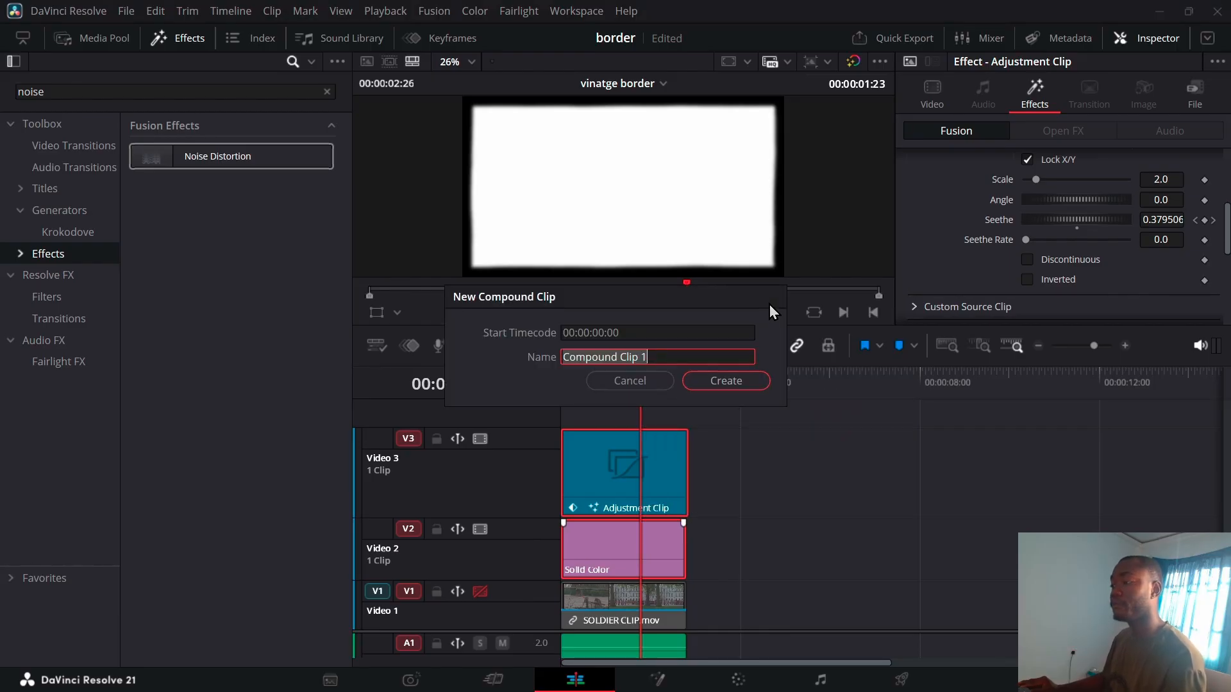
pyautogui.press('BackSpace')
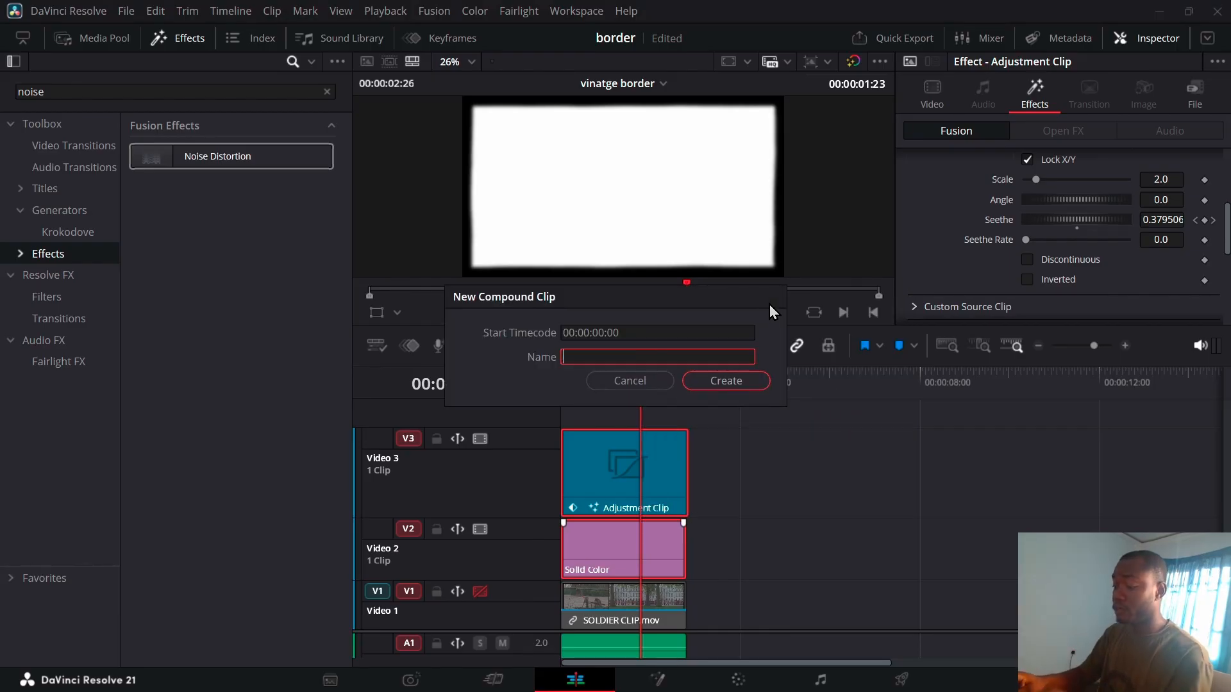
pyautogui.write('borer')
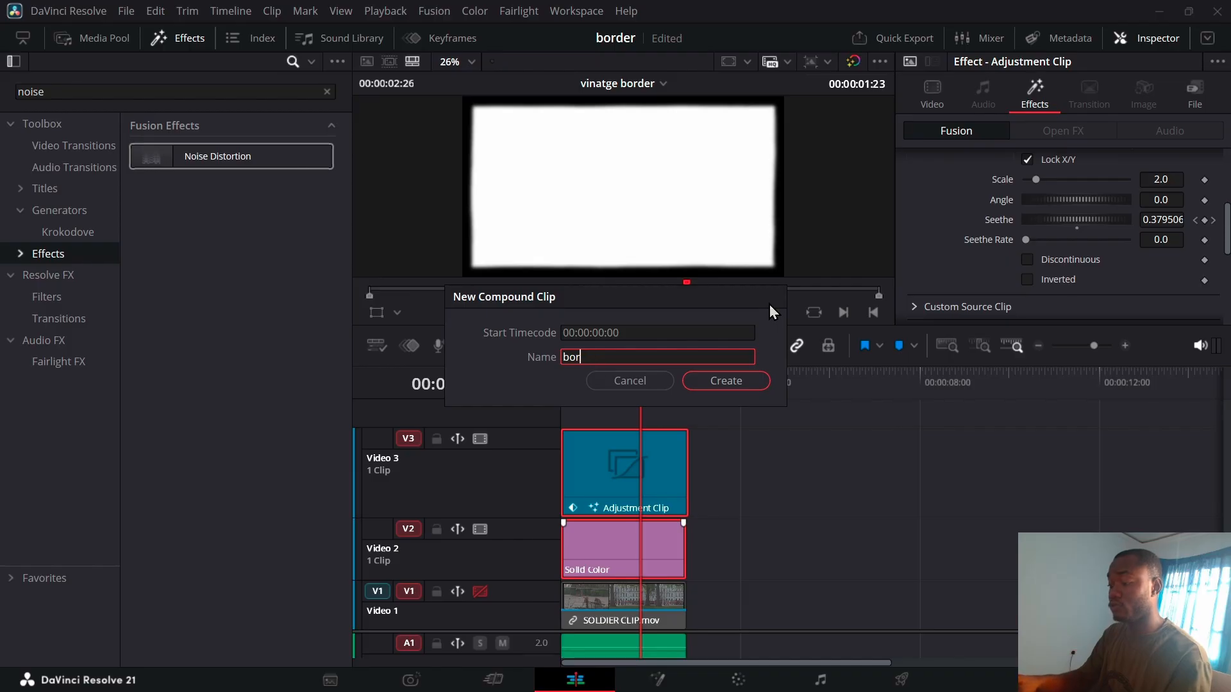
pyautogui.press('BackSpace')
pyautogui.press('BackSpace')
pyautogui.write('der')
pyautogui.click(730, 383)
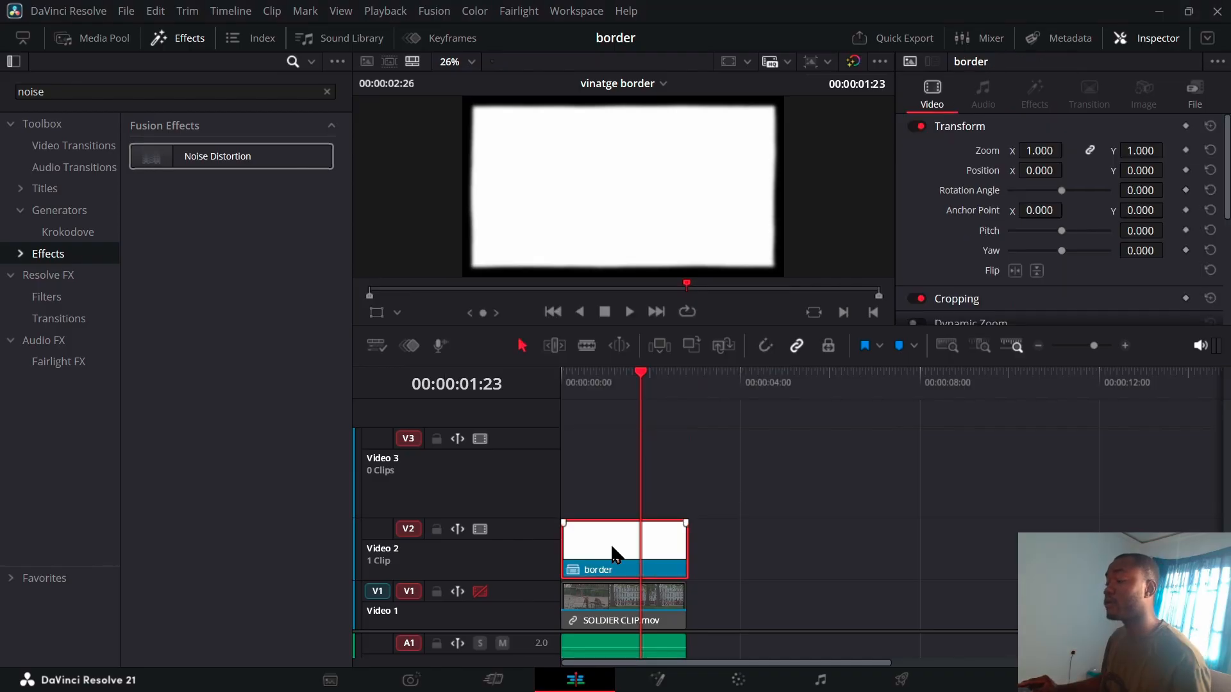
pyautogui.rightClick(615, 555)
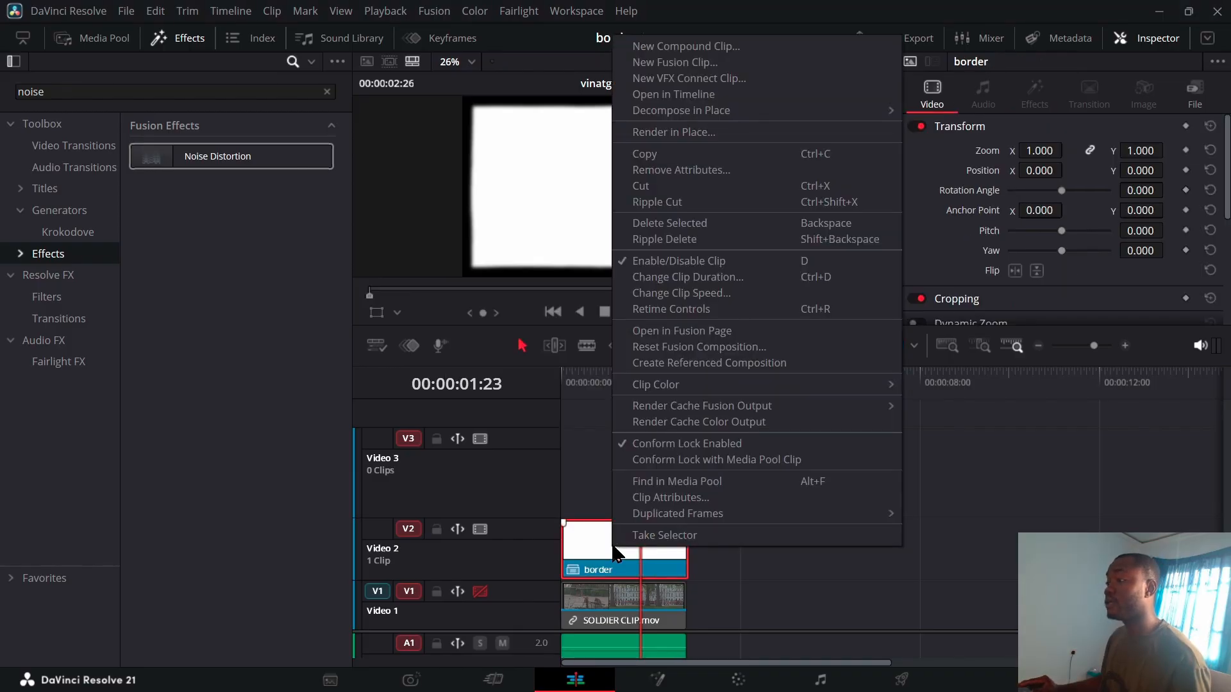
pyautogui.click(741, 577)
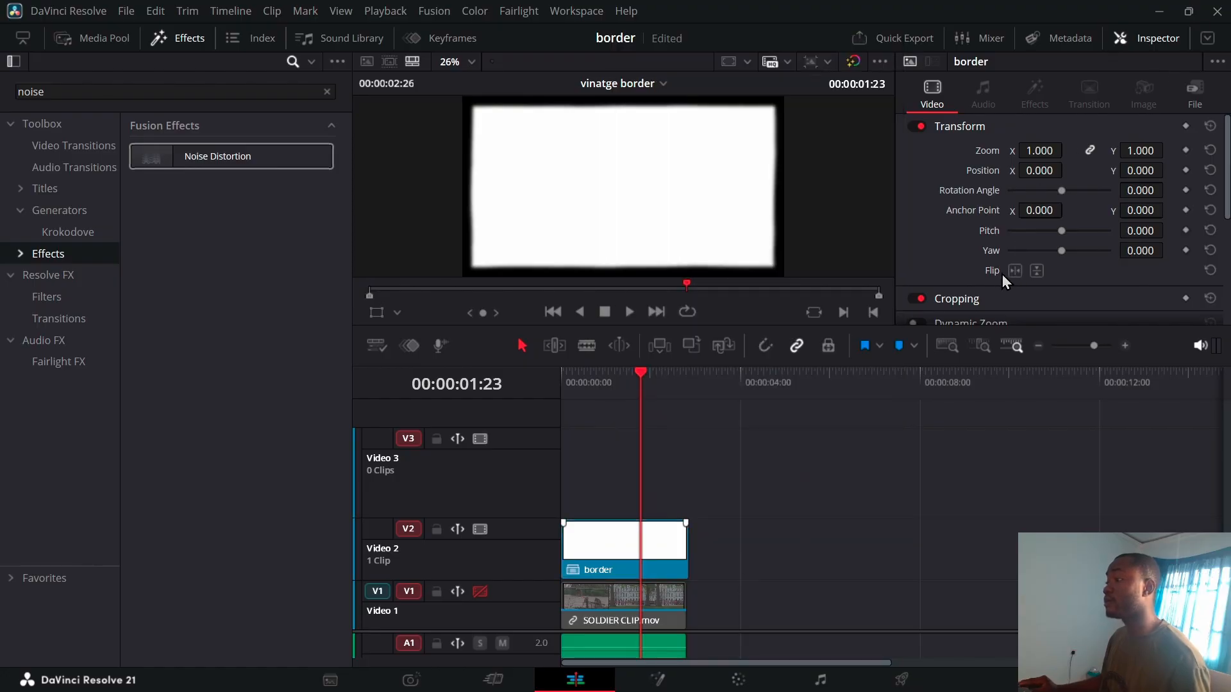
# Set the border compound clip's composite mode to Multiply.
pyautogui.scroll(-2, 1018, 282)
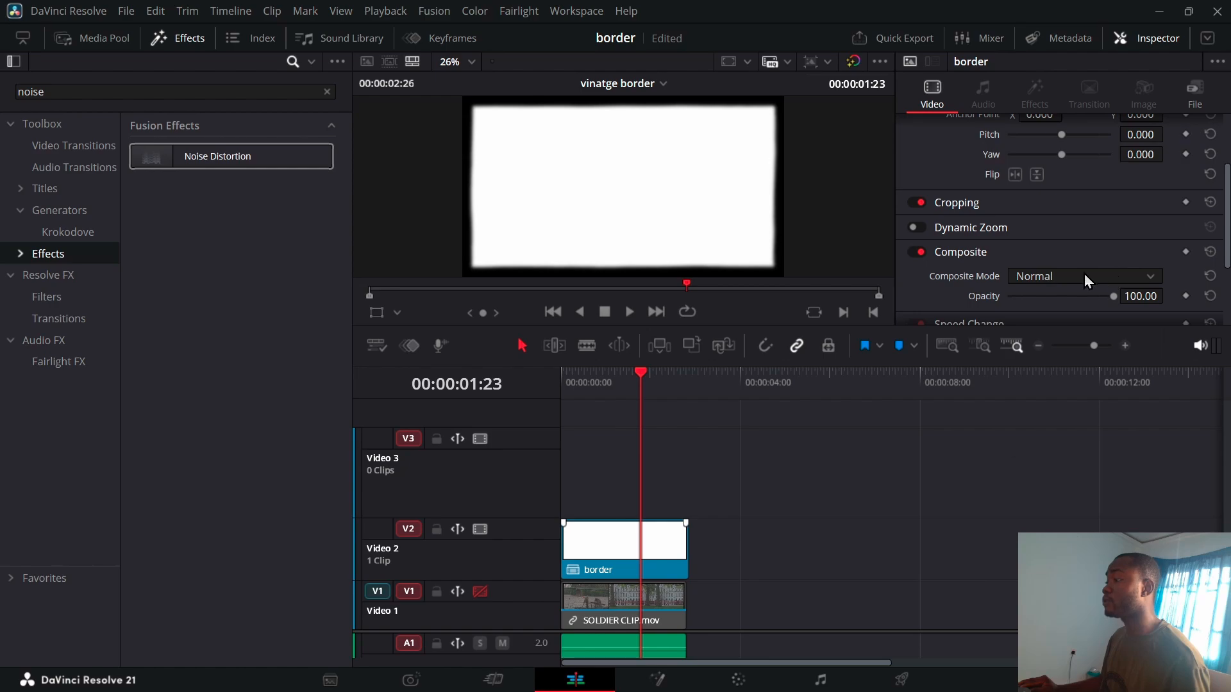
pyautogui.click(1084, 274)
pyautogui.scroll(-2, 1043, 397)
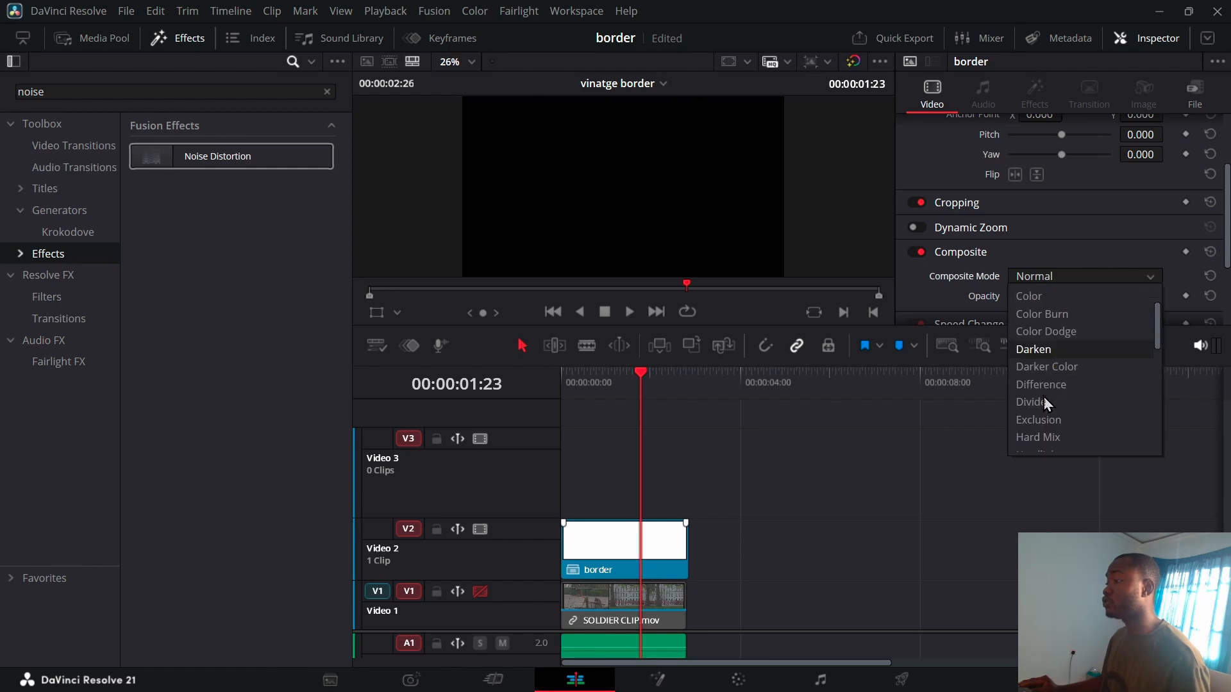
pyautogui.scroll(-3, 1043, 397)
pyautogui.click(1041, 413)
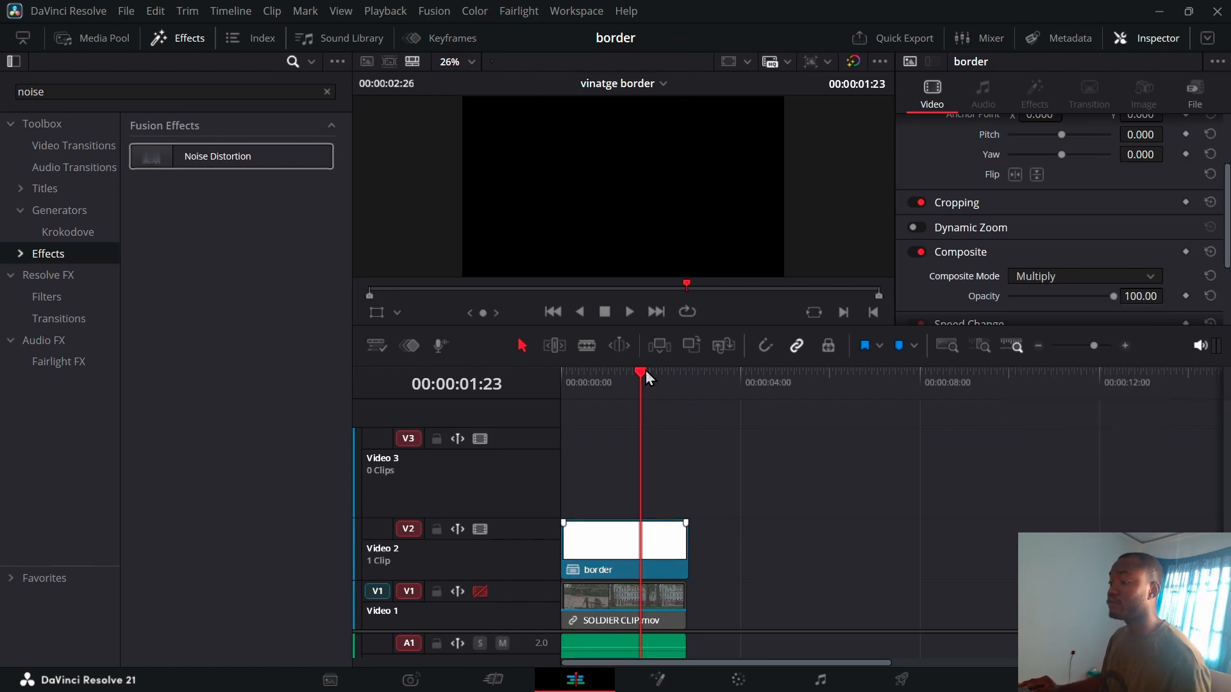
# Re-enable the Video 1 track and move the playhead to 00:00:00:26 to preview the border over the soldier footage.
pyautogui.moveTo(645, 370); pyautogui.dragTo(601, 411)
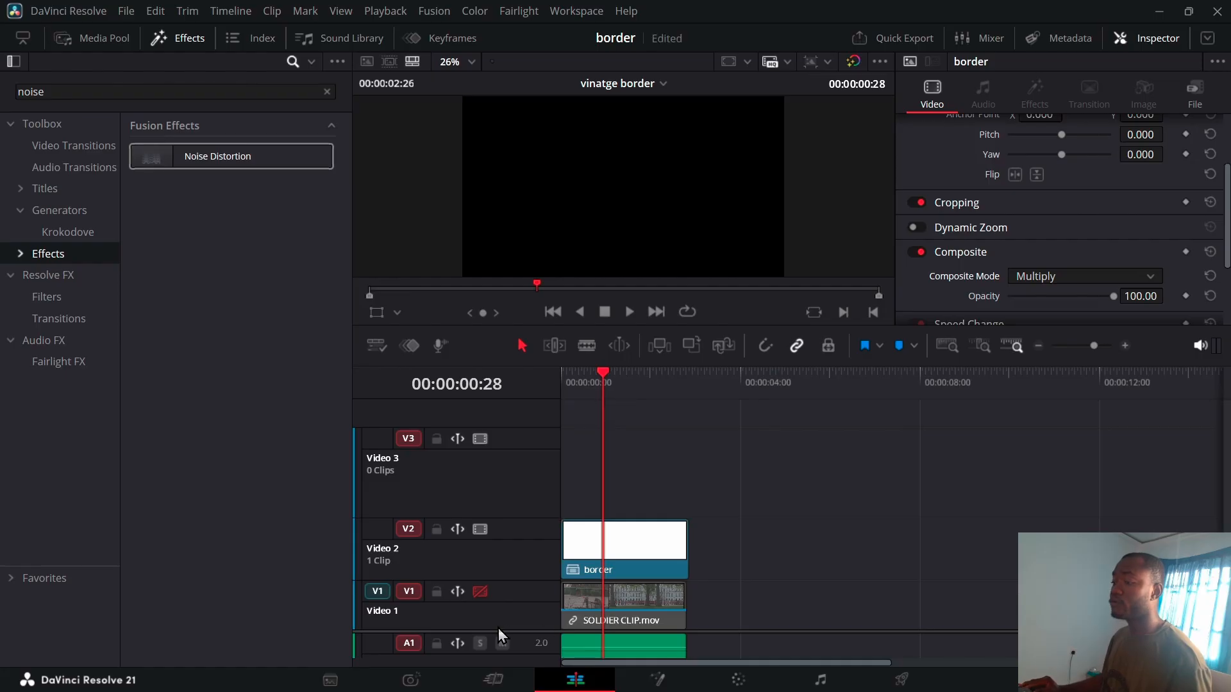
pyautogui.click(479, 591)
pyautogui.moveTo(610, 369); pyautogui.dragTo(600, 396)
# Clear the effects search and apply the CCTV effect to SOLDIER CLIP.mov on Video 1.
pyautogui.click(330, 97)
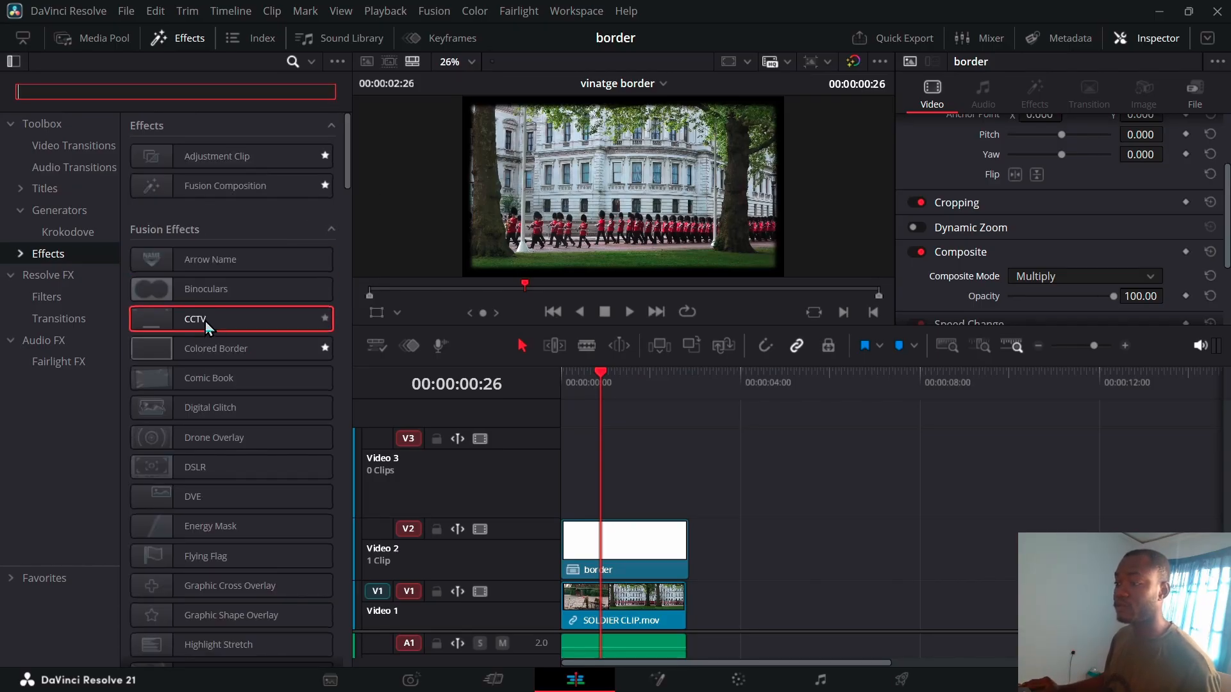
pyautogui.moveTo(205, 321); pyautogui.dragTo(622, 603)
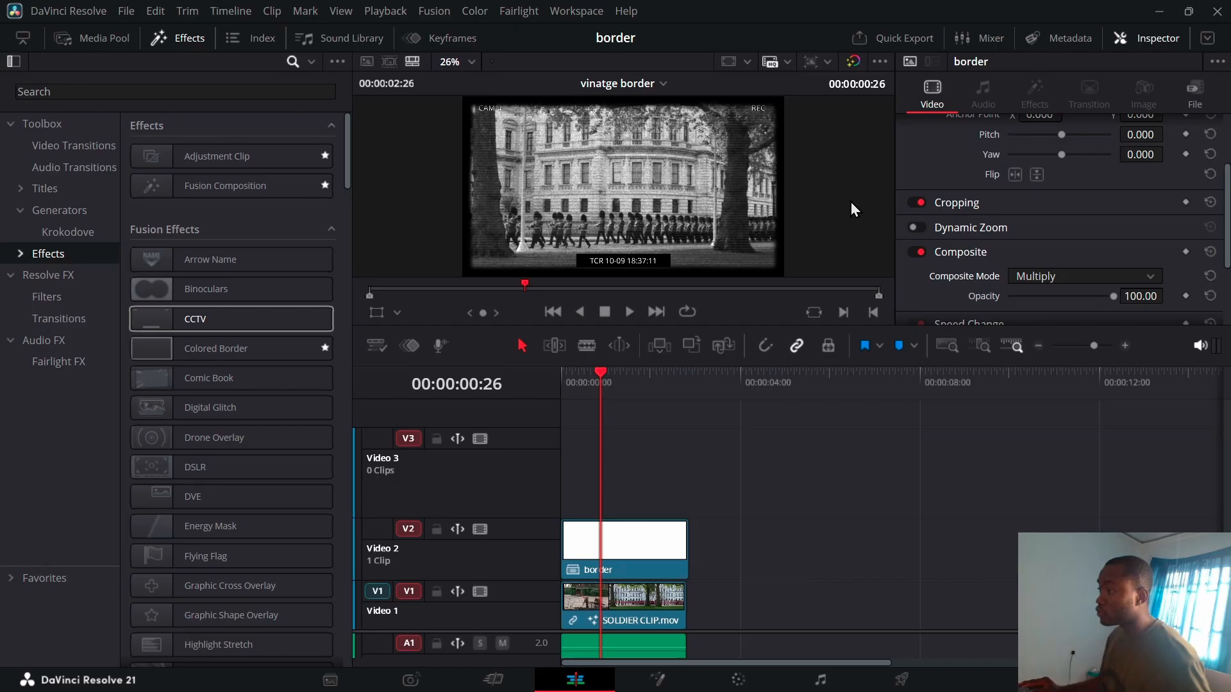
pyautogui.scroll(3, 1032, 190)
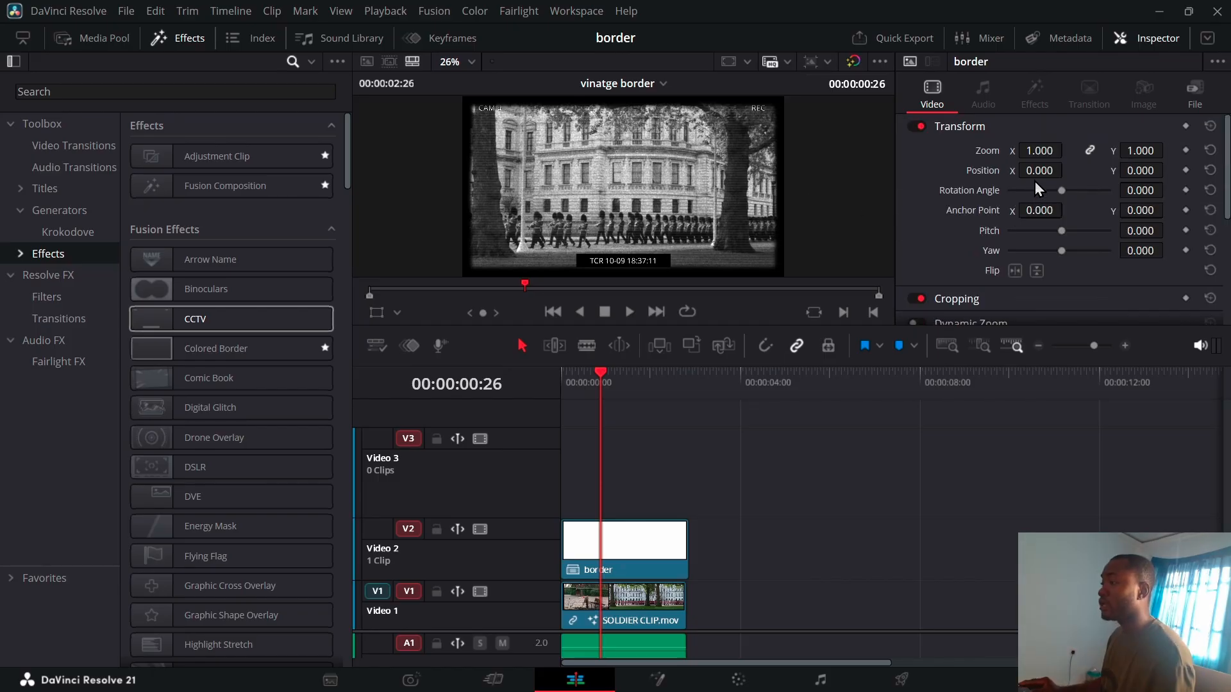
# Open the CCTV effect's text controls for SOLDIER CLIP.mov and delete the REC label text.
pyautogui.click(622, 619)
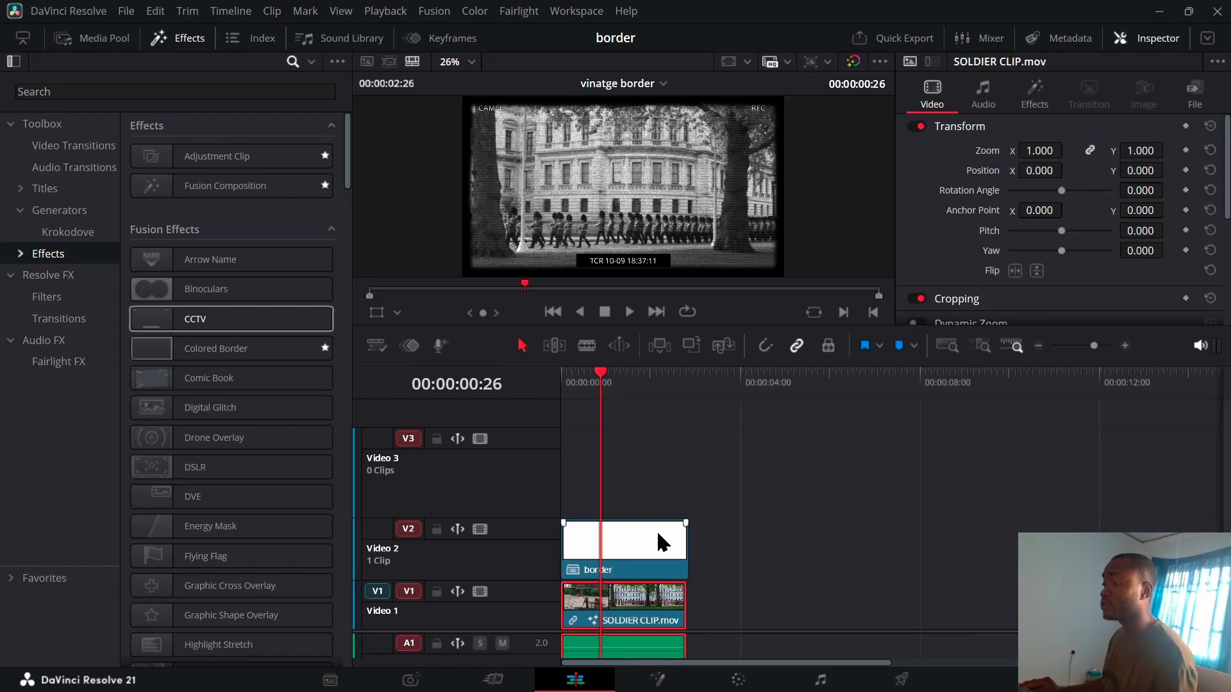
pyautogui.scroll(-5, 996, 254)
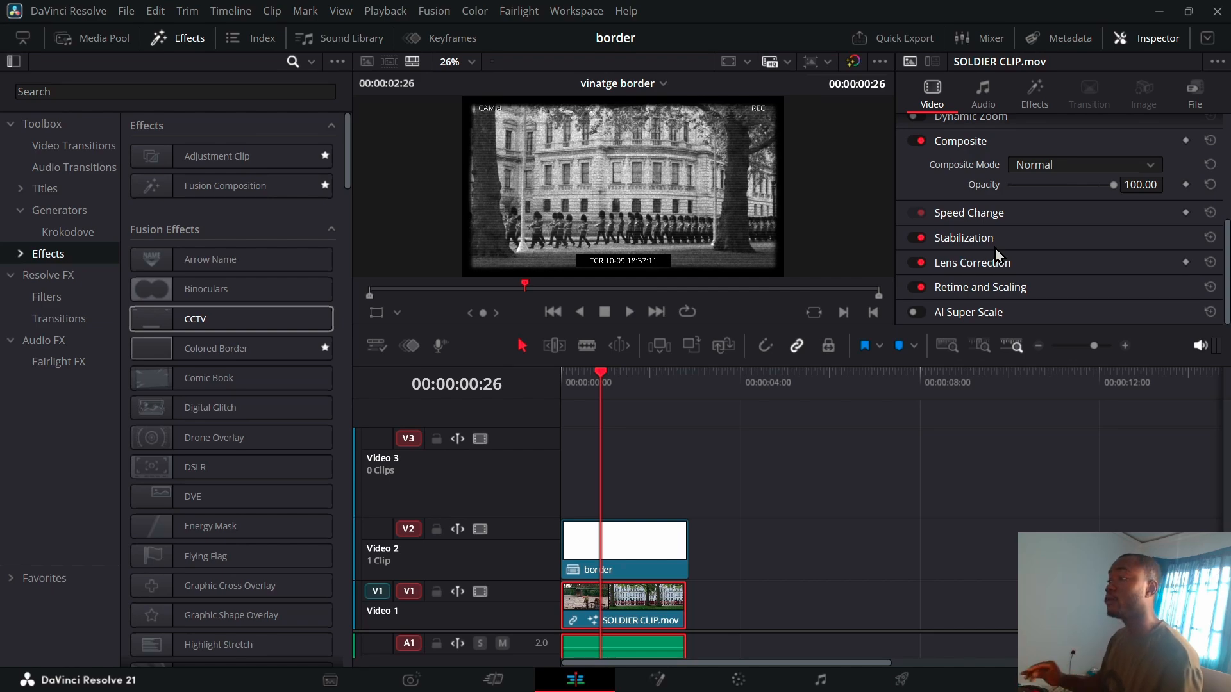
pyautogui.scroll(2, 1009, 244)
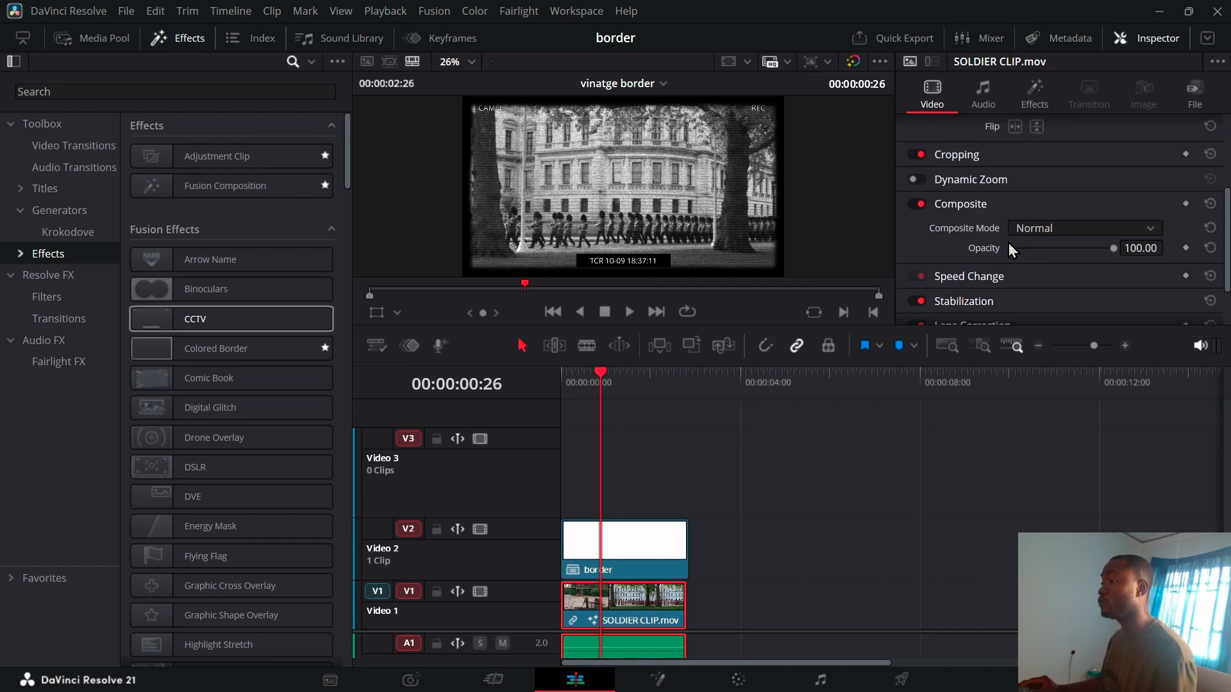
pyautogui.scroll(3, 1009, 249)
pyautogui.click(1030, 93)
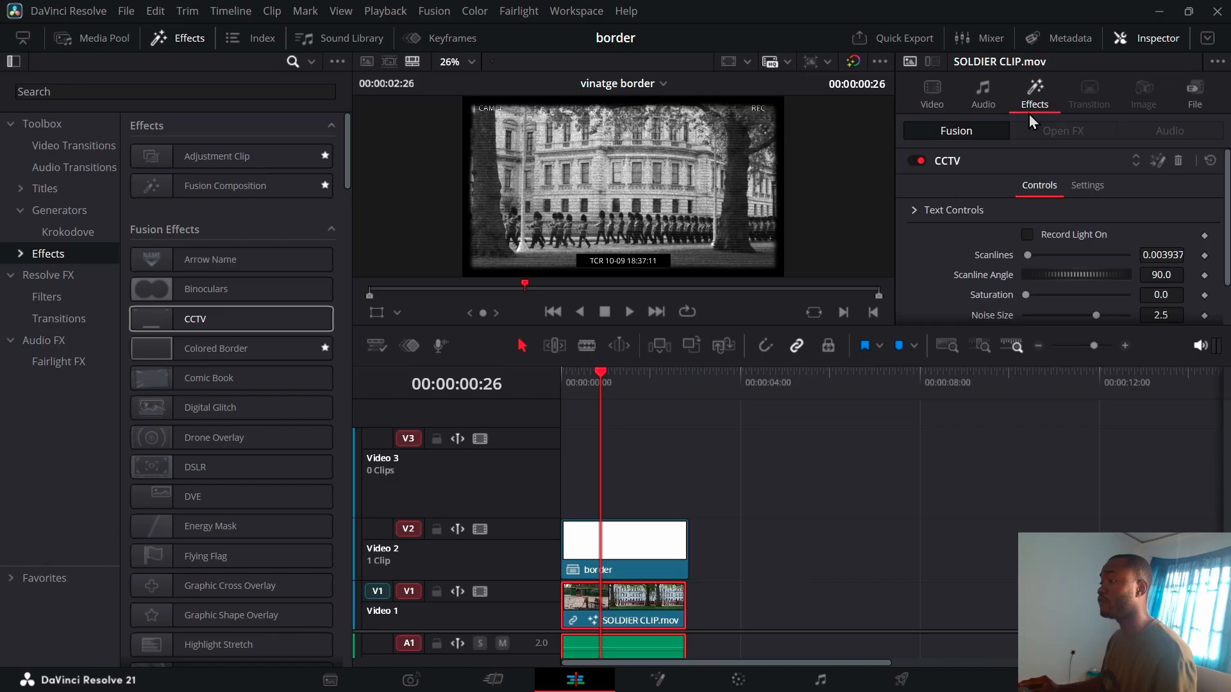
pyautogui.scroll(-1, 1007, 203)
pyautogui.scroll(1, 981, 206)
pyautogui.click(964, 213)
pyautogui.click(969, 224)
pyautogui.press('BackSpace')
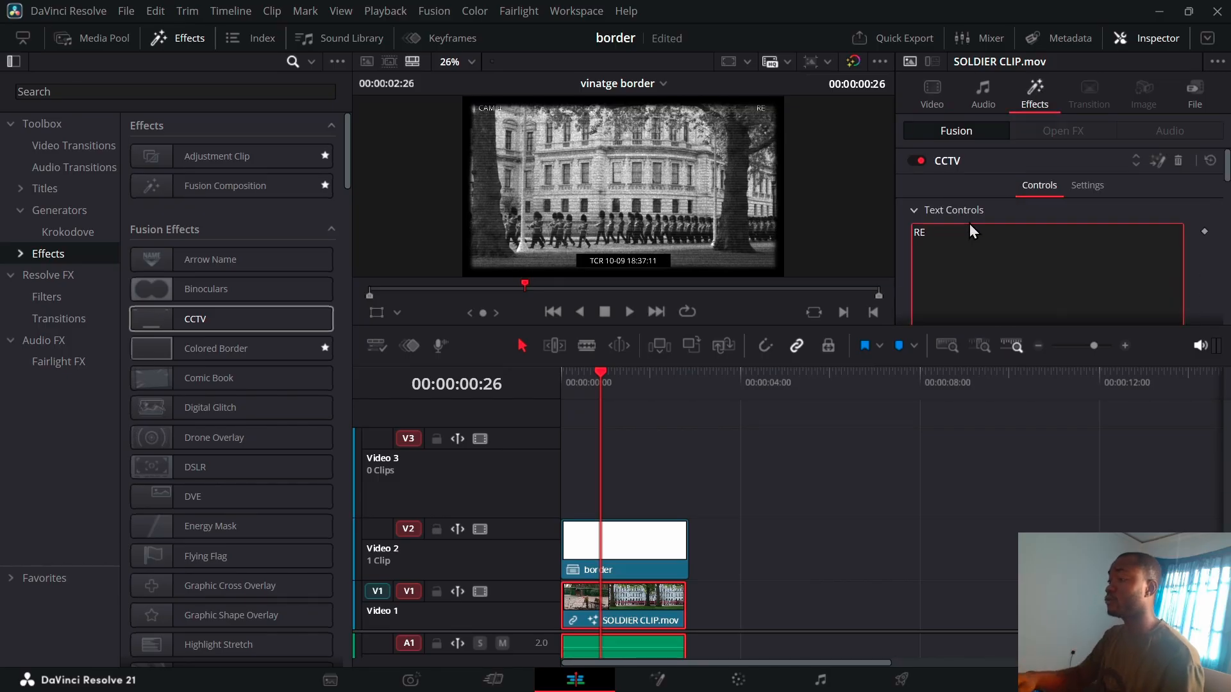
# Delete the CAM 4 label text from the CCTV effect.
pyautogui.scroll(-3, 969, 225)
pyautogui.click(993, 239)
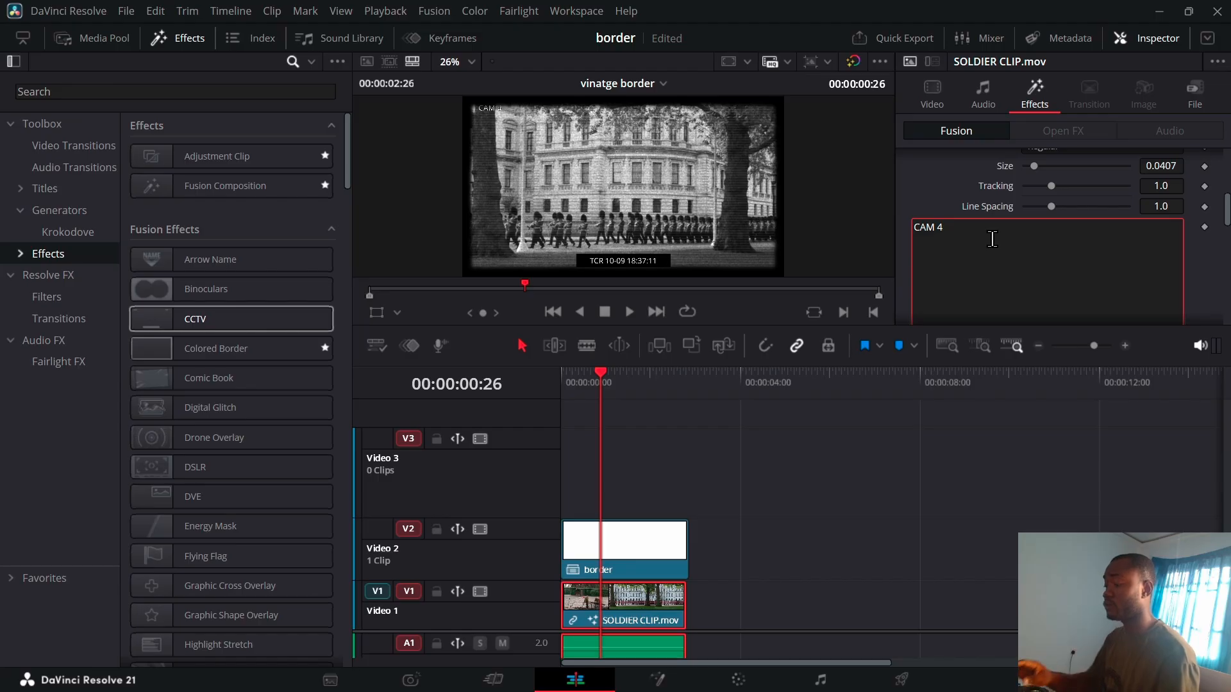
pyautogui.press('BackSpace')
pyautogui.press('BackSpace')
pyautogui.press('BackSpace')
pyautogui.press('BackSpace')
pyautogui.press('BackSpace')
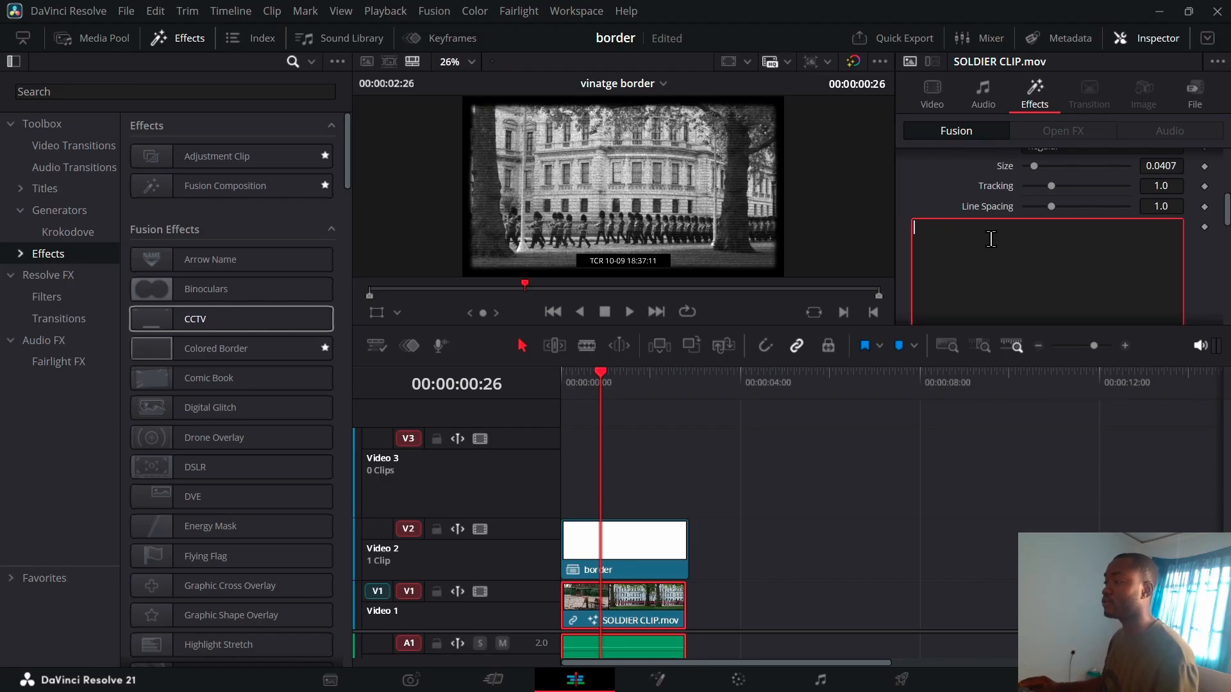
pyautogui.click(945, 188)
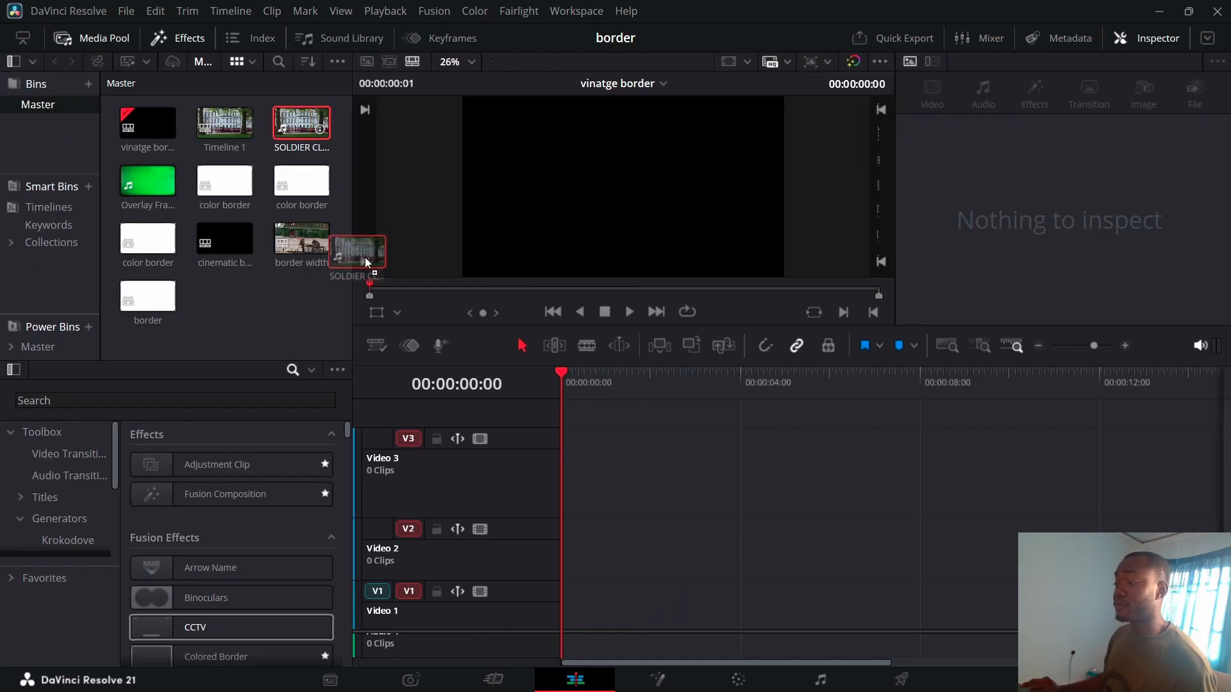
# Place SOLDIER CLIP.mov on the empty Video 1 track and open it on the Fusion page.
pyautogui.moveTo(365, 261); pyautogui.dragTo(600, 602)
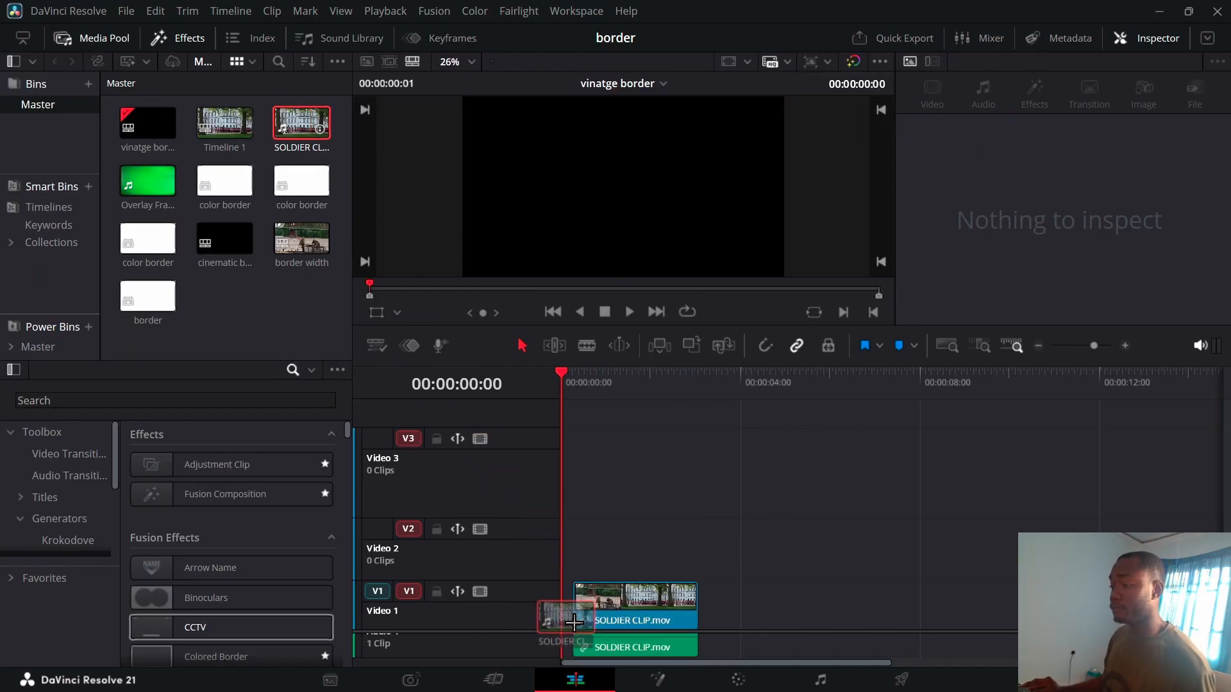
pyautogui.rightClick(617, 606)
pyautogui.click(668, 306)
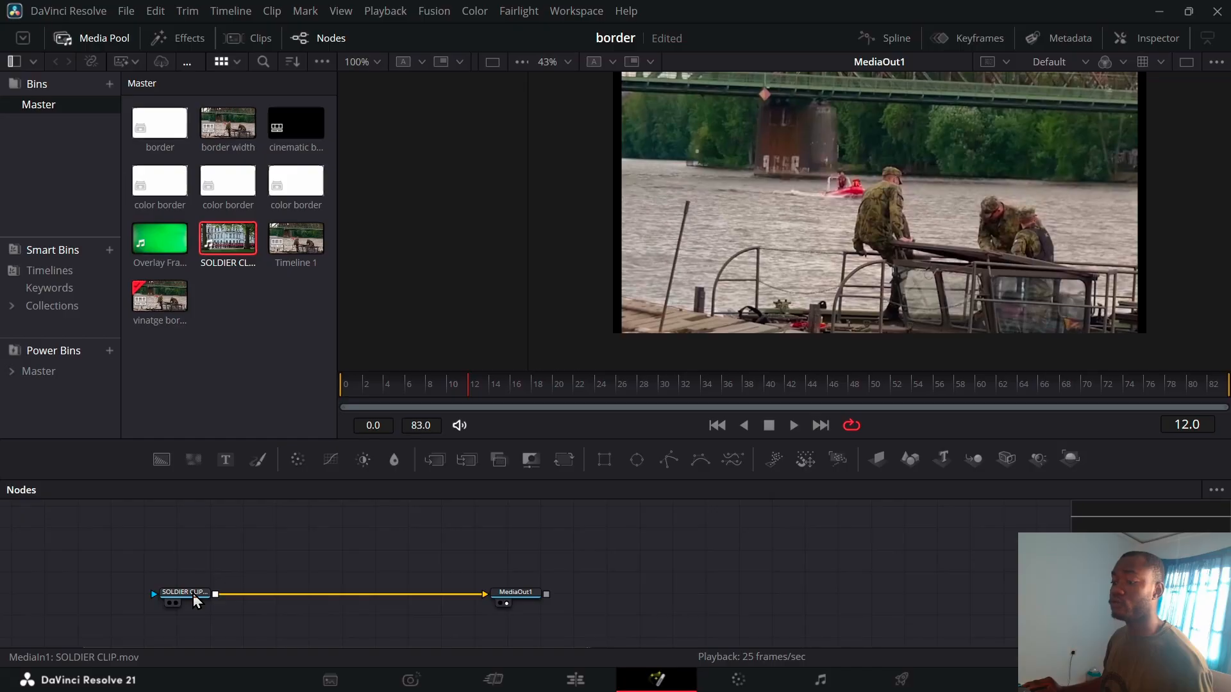
# Merge the green-screen overlay frame clip over the SOLDIER CLIP node.
pyautogui.click(185, 593)
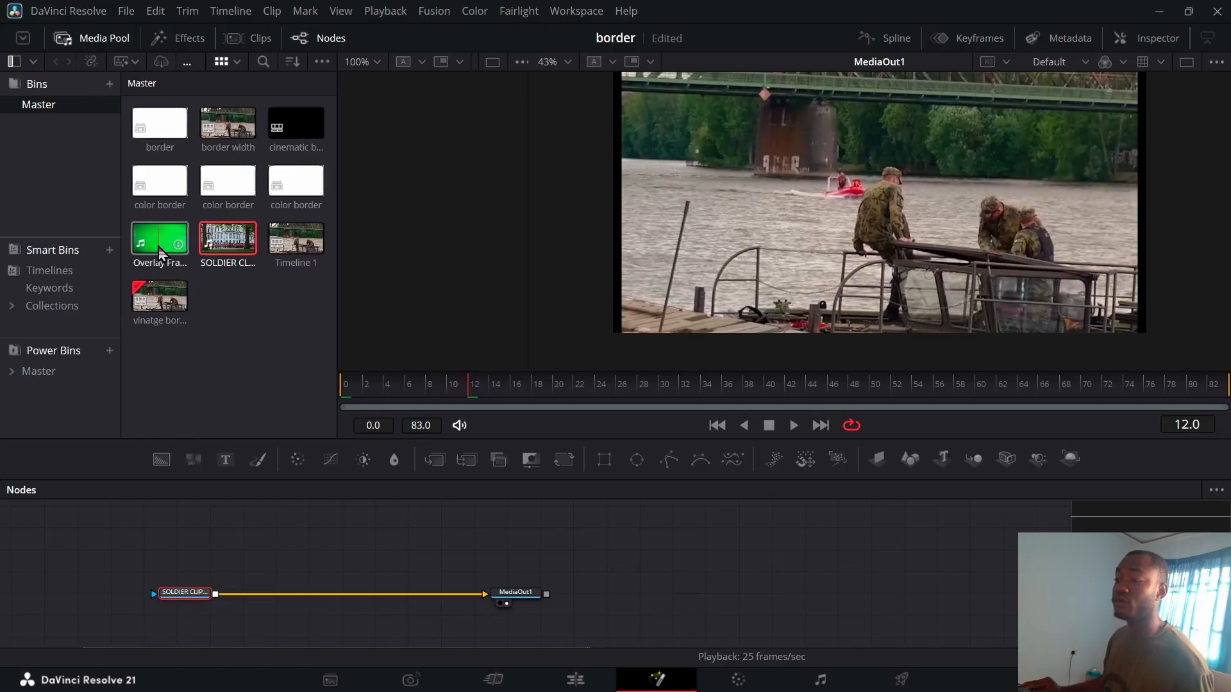
pyautogui.moveTo(159, 249); pyautogui.dragTo(199, 595)
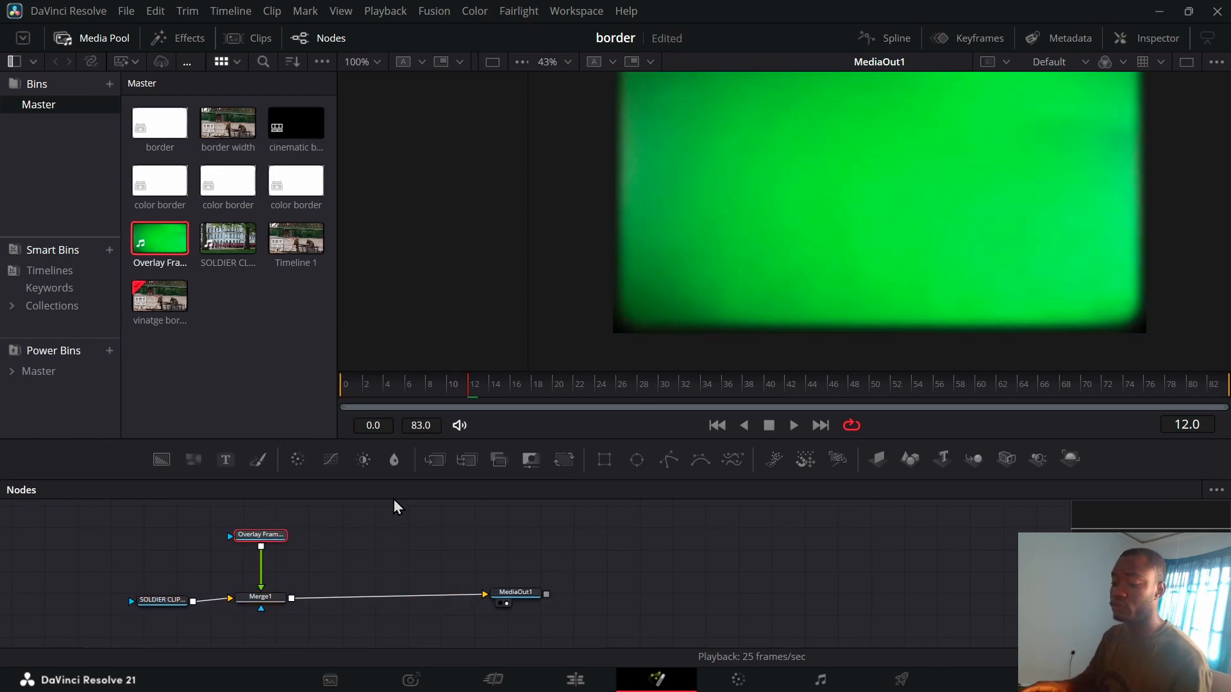
# Add a Delta Keyer node between the green-screen overlay and the merge.
pyautogui.hotkey('shift', 'space')
pyautogui.write('colo')
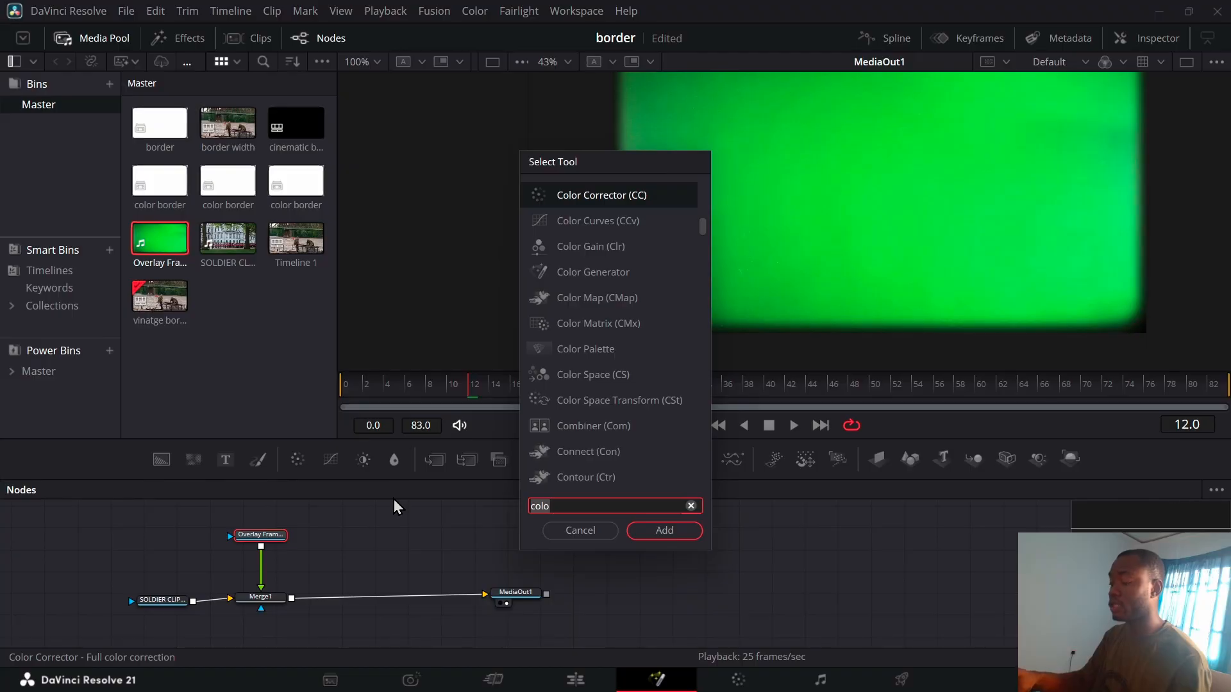
pyautogui.press('BackSpace')
pyautogui.press('BackSpace')
pyautogui.press('BackSpace')
pyautogui.press('BackSpace')
pyautogui.write('delta')
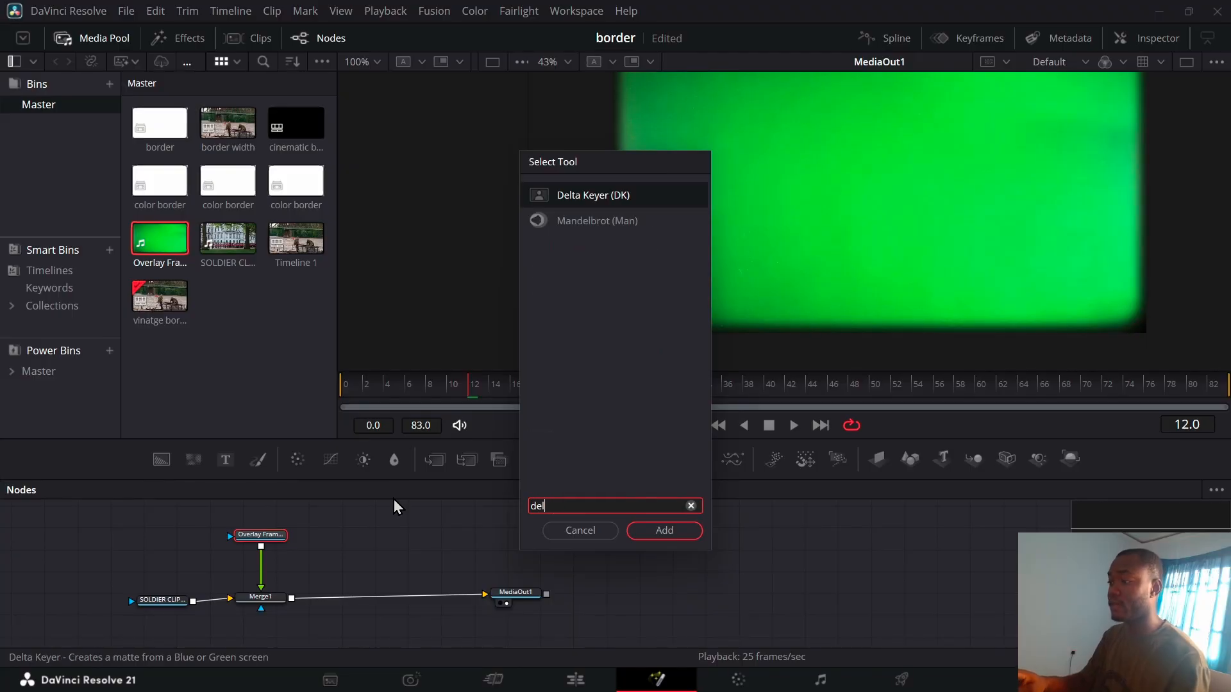
pyautogui.click(664, 530)
# Sample the overlay's green as the Delta Keyer's background color and play the keyed result.
pyautogui.click(1162, 37)
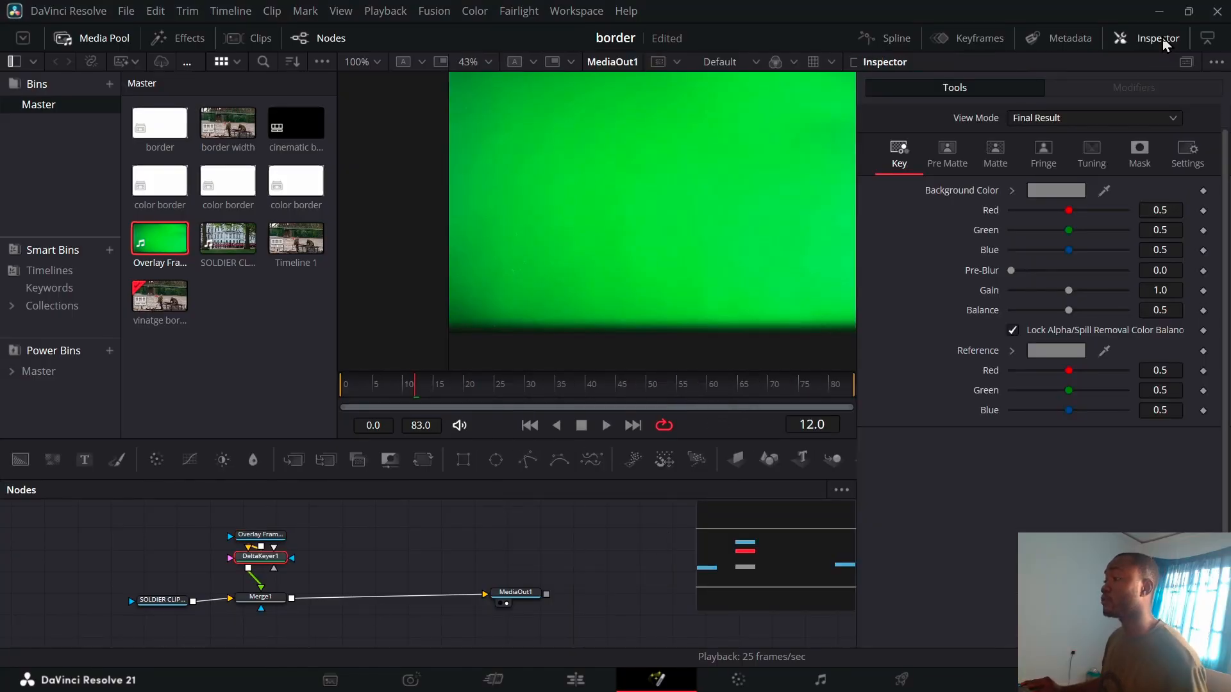
pyautogui.moveTo(1104, 190); pyautogui.dragTo(727, 202)
pyautogui.click(1158, 39)
pyautogui.press('space')
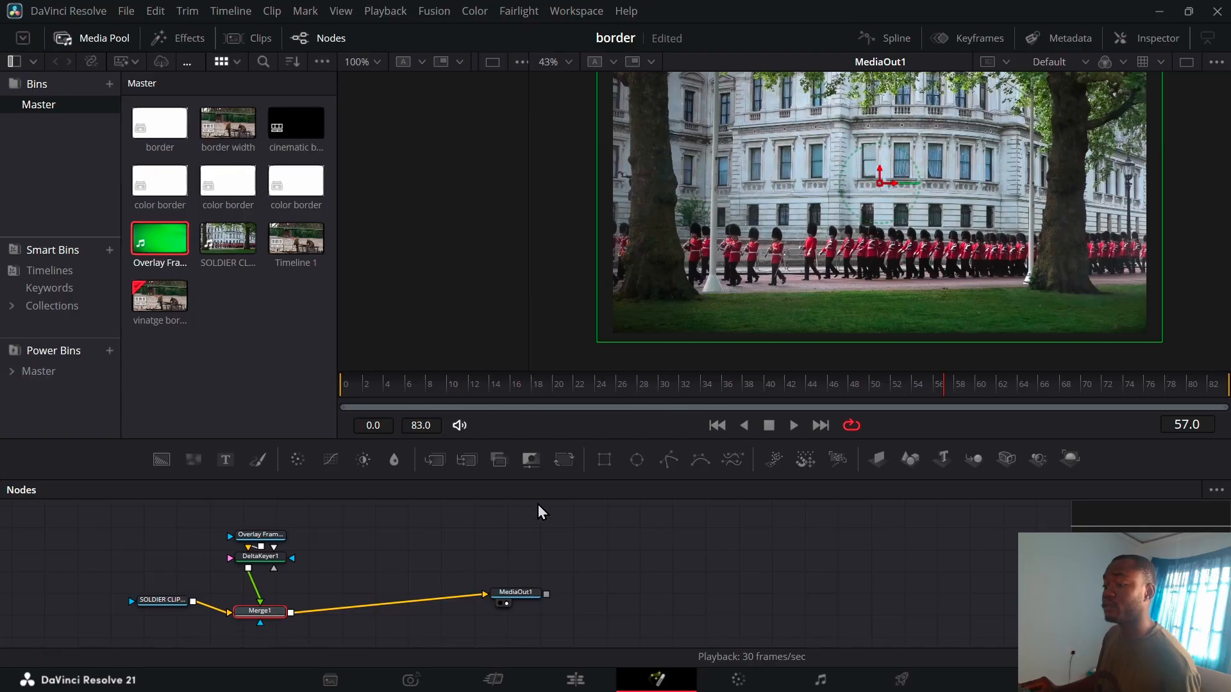
# Make room before the MediaOut1 node and add a Film Damage node after Merge1.
pyautogui.moveTo(535, 595); pyautogui.dragTo(568, 601)
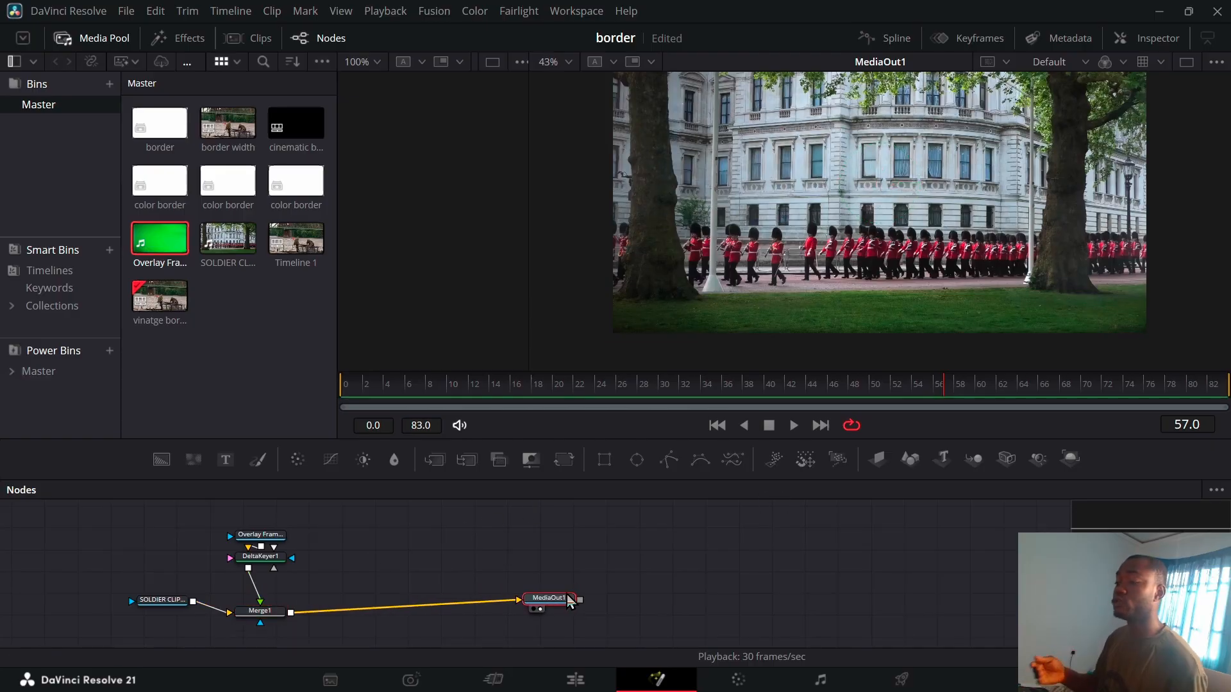
pyautogui.click(264, 612)
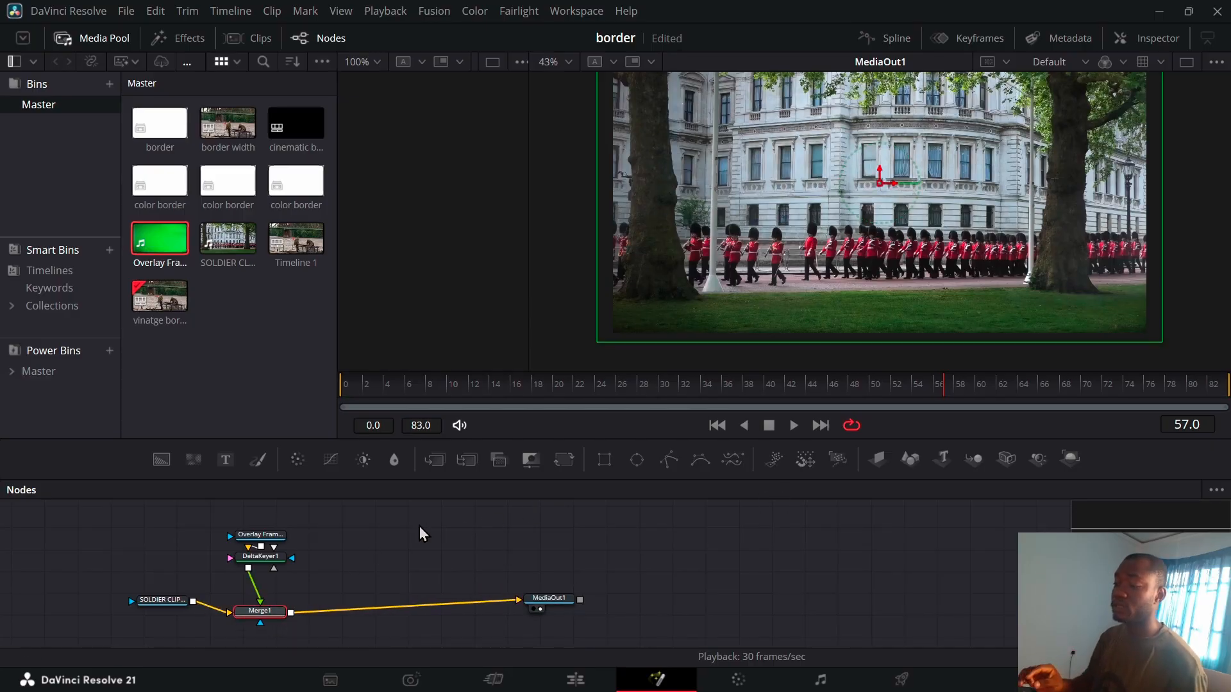
pyautogui.hotkey('shift', 'space')
pyautogui.write('del')
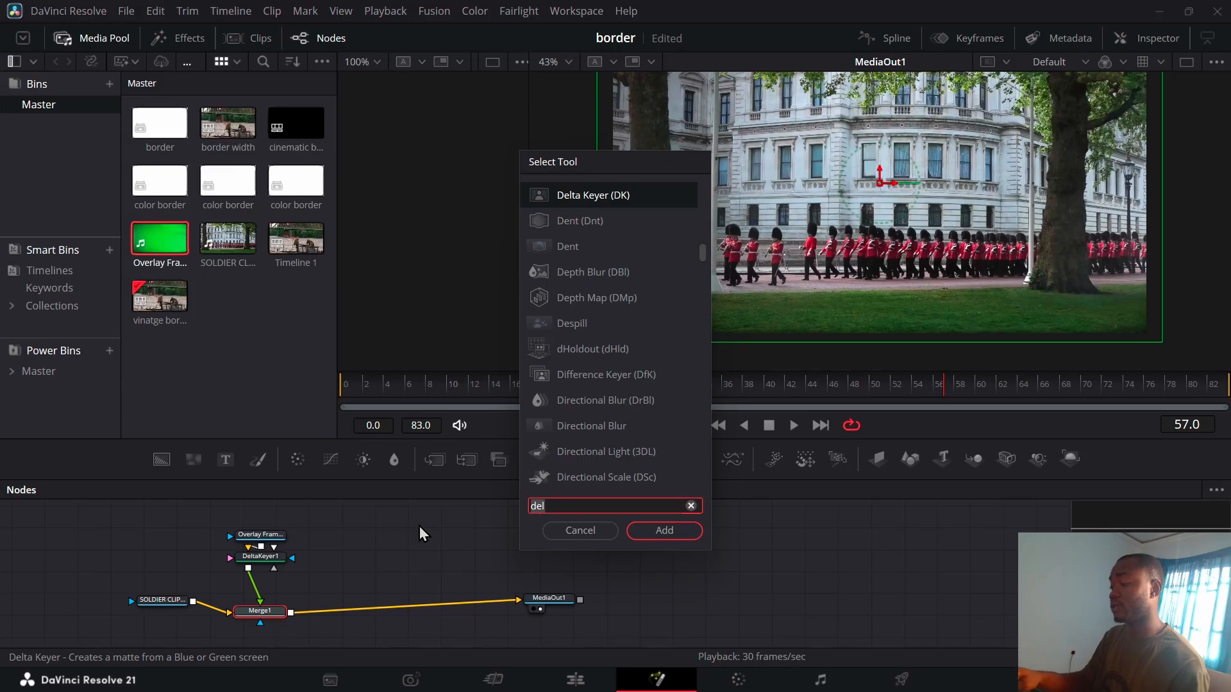
pyautogui.press('BackSpace')
pyautogui.press('BackSpace')
pyautogui.press('BackSpace')
pyautogui.write('fi')
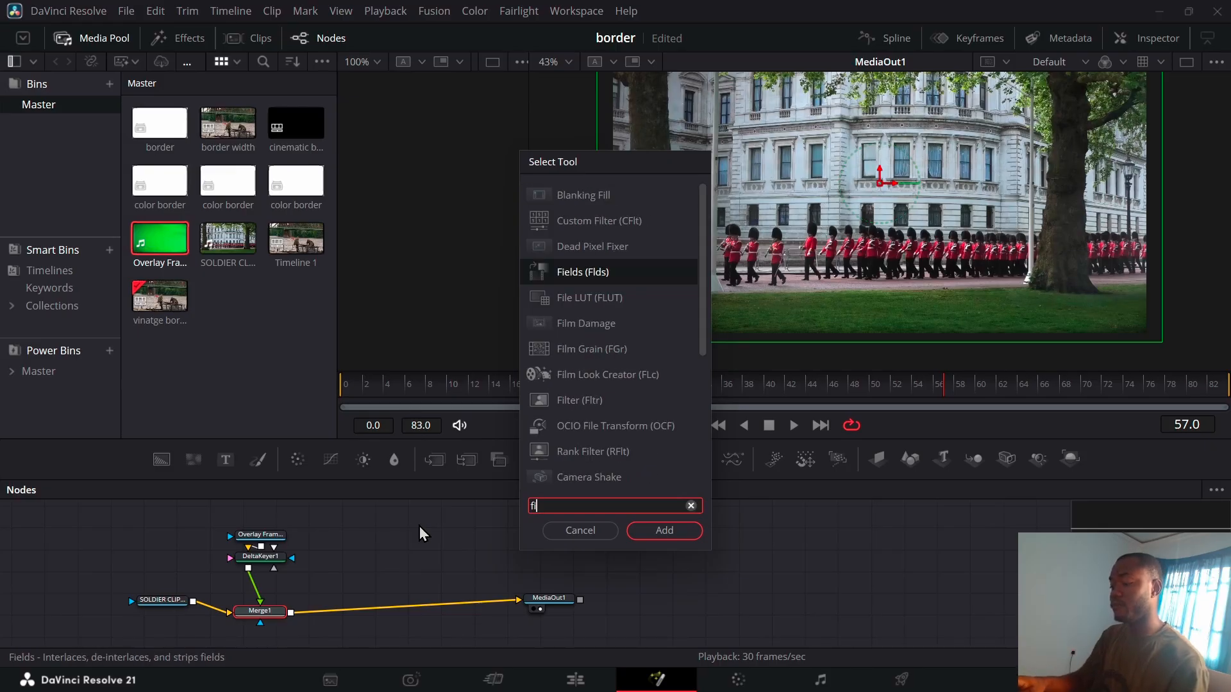
pyautogui.write('lm')
pyautogui.press('Return')
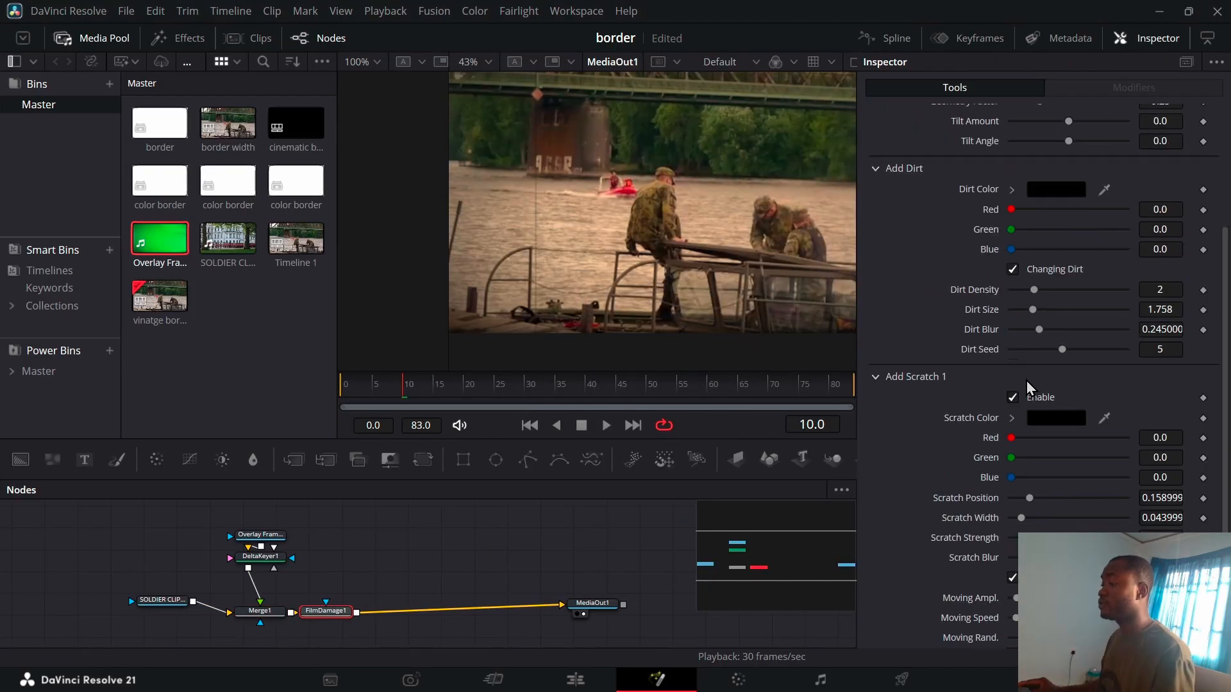
# Set the Film Damage's dirt density to 9 and its dirt size to about 1.806.
pyautogui.scroll(-3, 1026, 384)
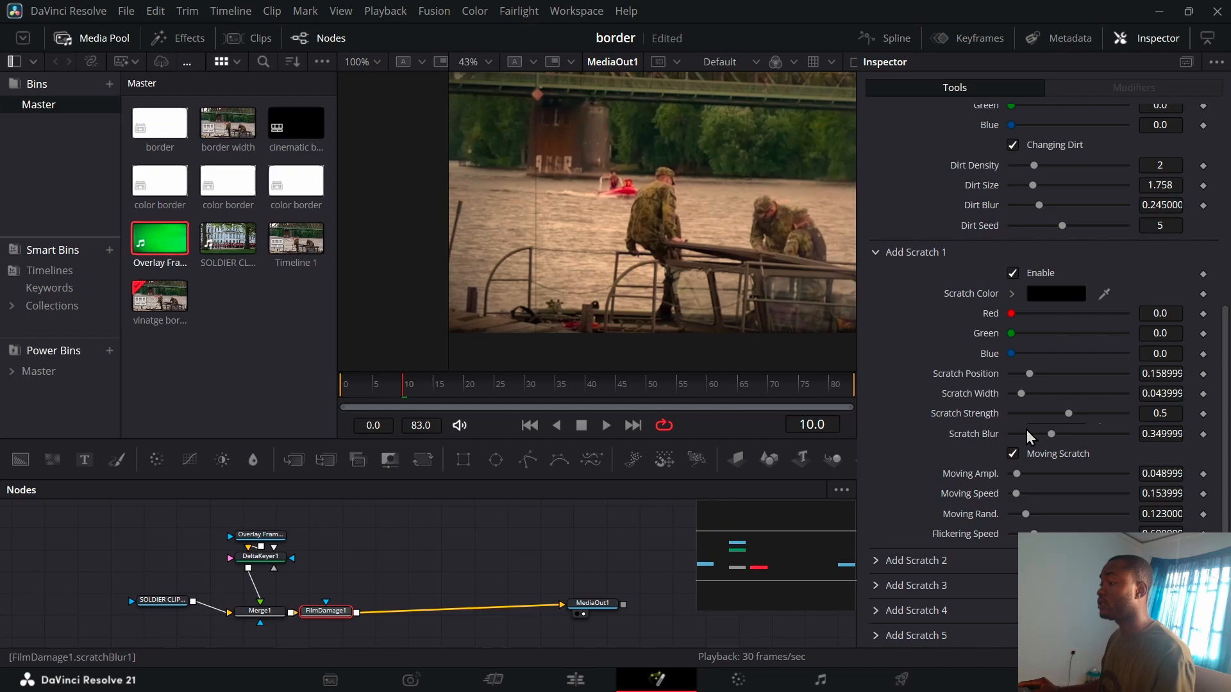
pyautogui.moveTo(1036, 168); pyautogui.dragTo(1105, 164)
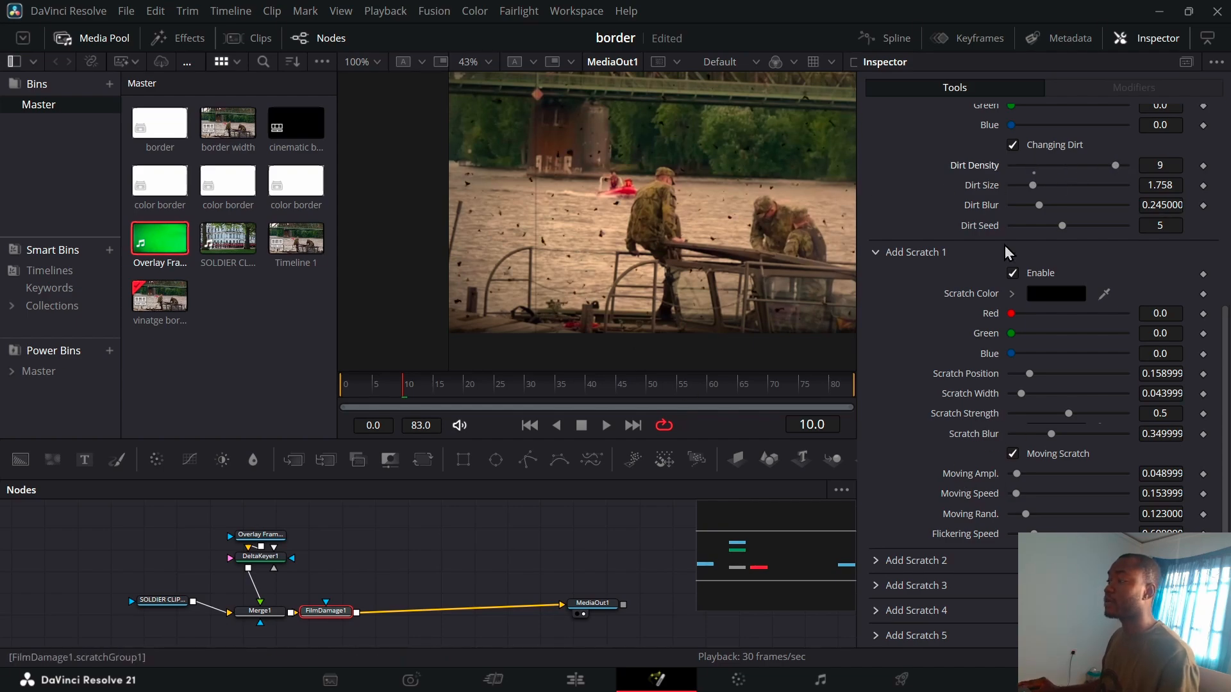
pyautogui.moveTo(1032, 185); pyautogui.dragTo(1034, 186)
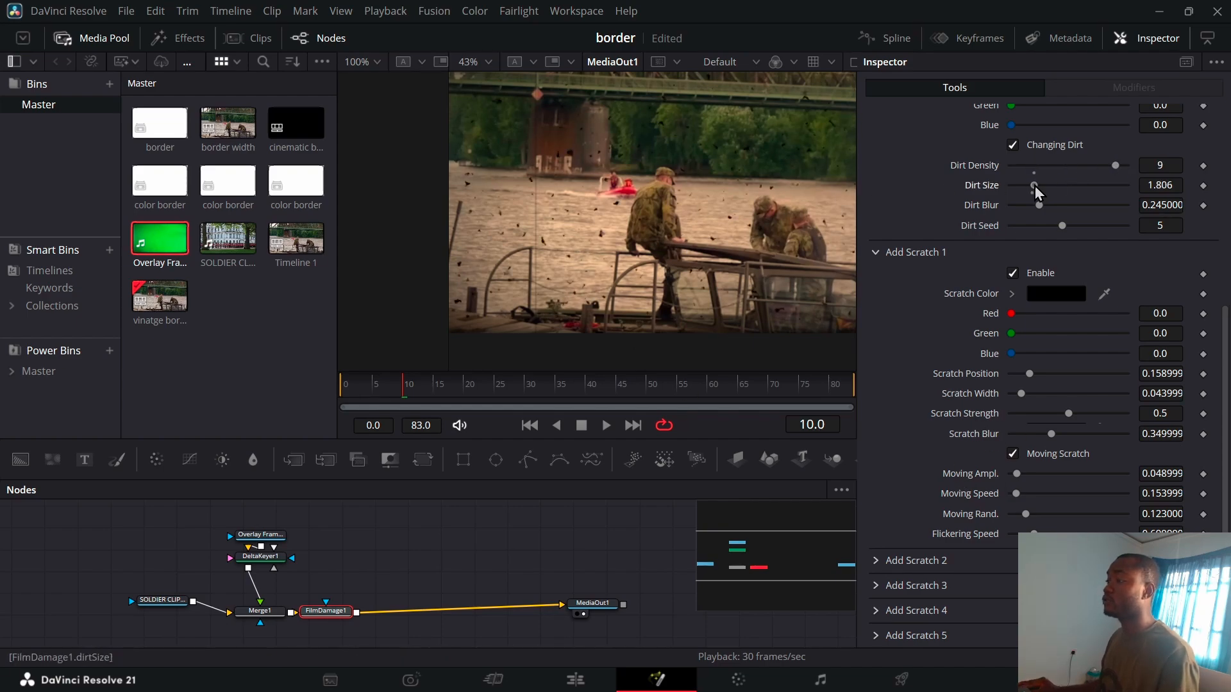
pyautogui.click(1151, 39)
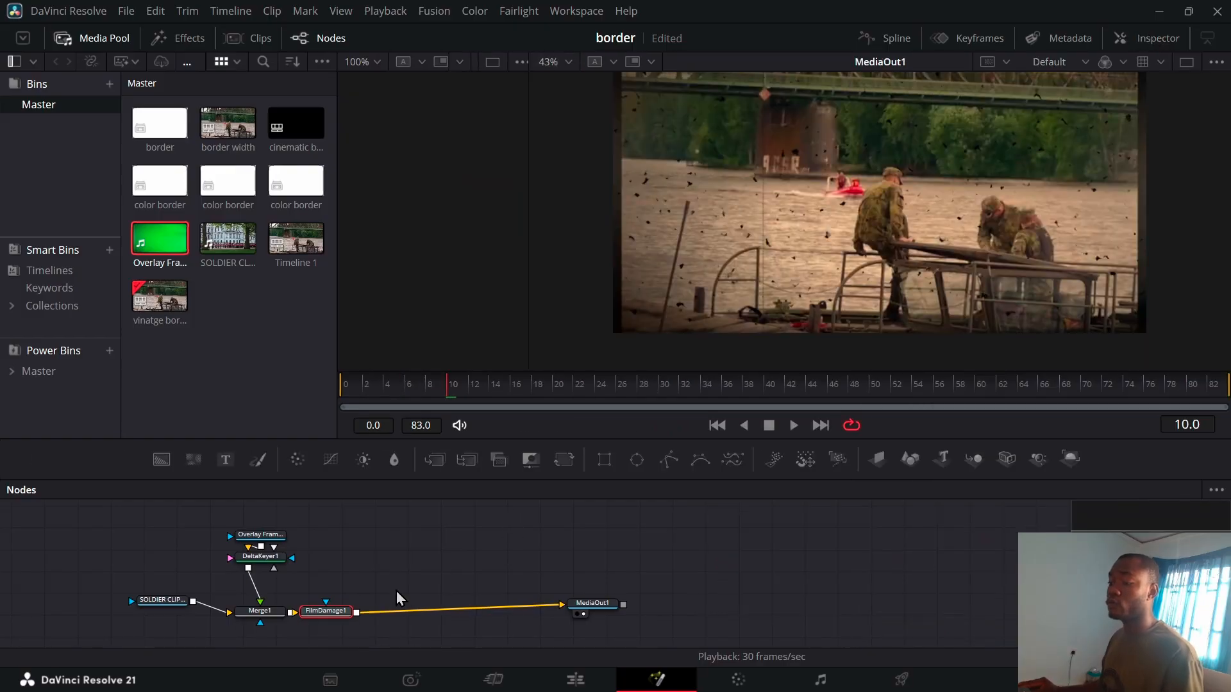
# Add a Color Corrector node after the Film Damage node.
pyautogui.scroll(-3, 409, 583)
pyautogui.scroll(2, 339, 519)
pyautogui.hotkey('shift', 'space')
pyautogui.write('film da')
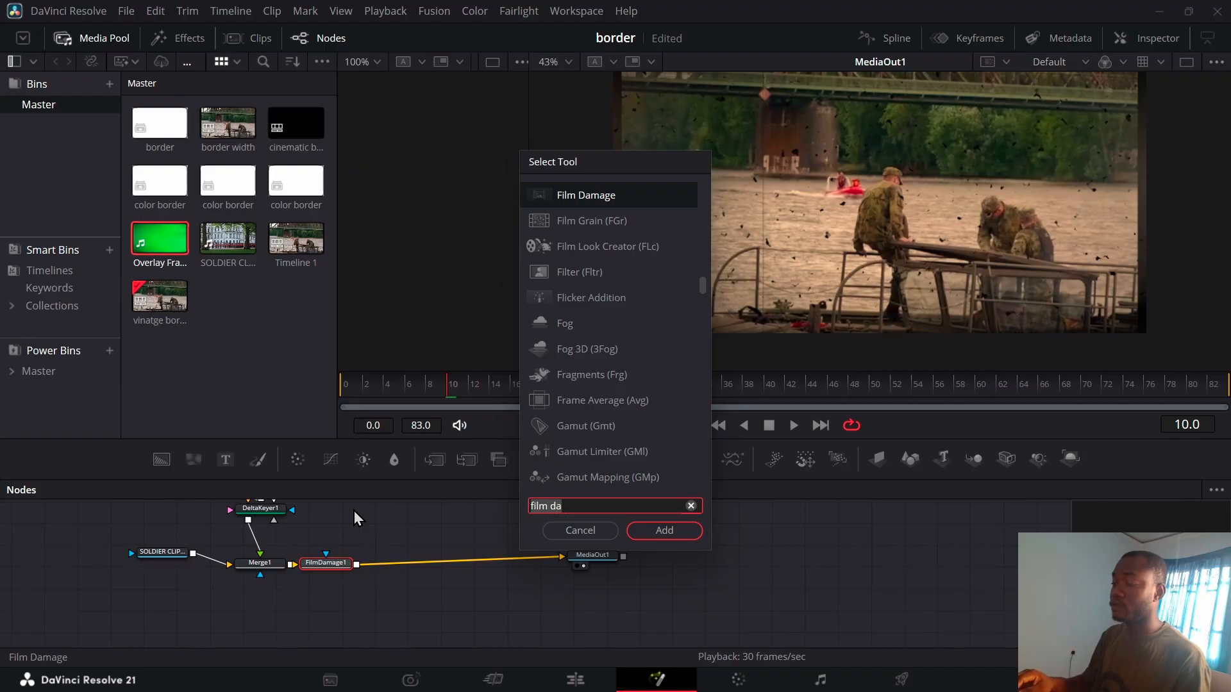
pyautogui.press('BackSpace')
pyautogui.press('BackSpace')
pyautogui.press('BackSpace')
pyautogui.press('BackSpace')
pyautogui.press('BackSpace')
pyautogui.press('BackSpace')
pyautogui.press('BackSpace')
pyautogui.write('color')
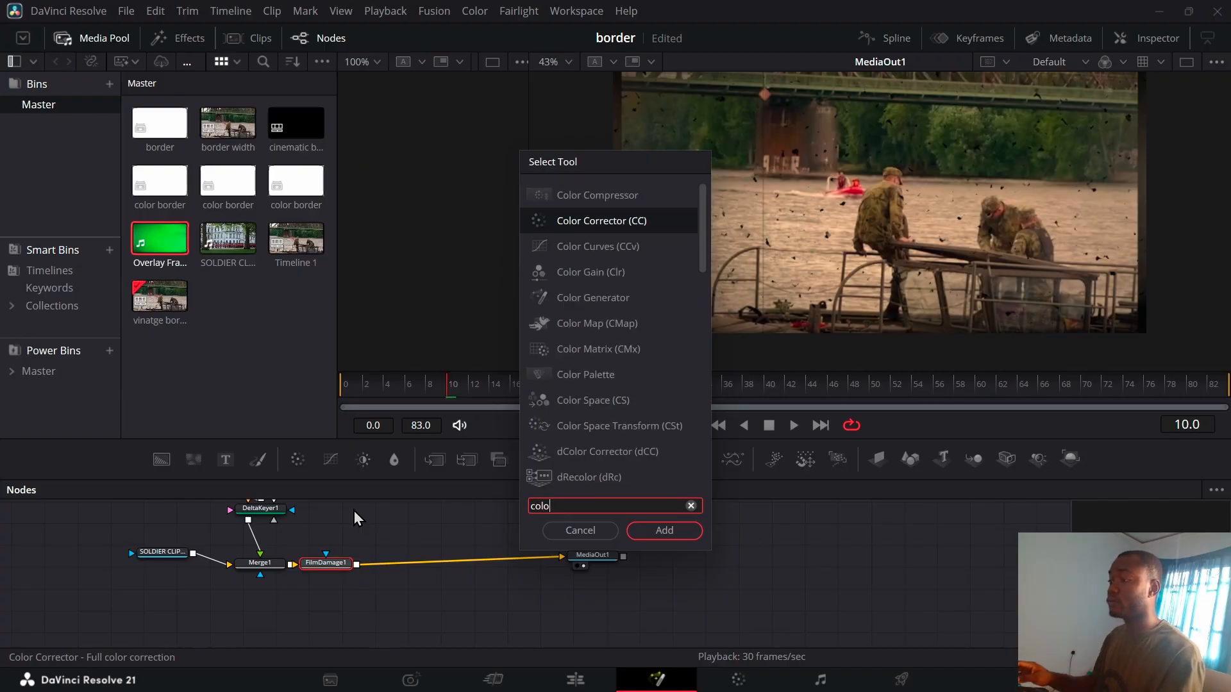
pyautogui.press('Return')
# Lower the Color Corrector's saturation to its minimum to turn the footage black and white.
pyautogui.click(1155, 36)
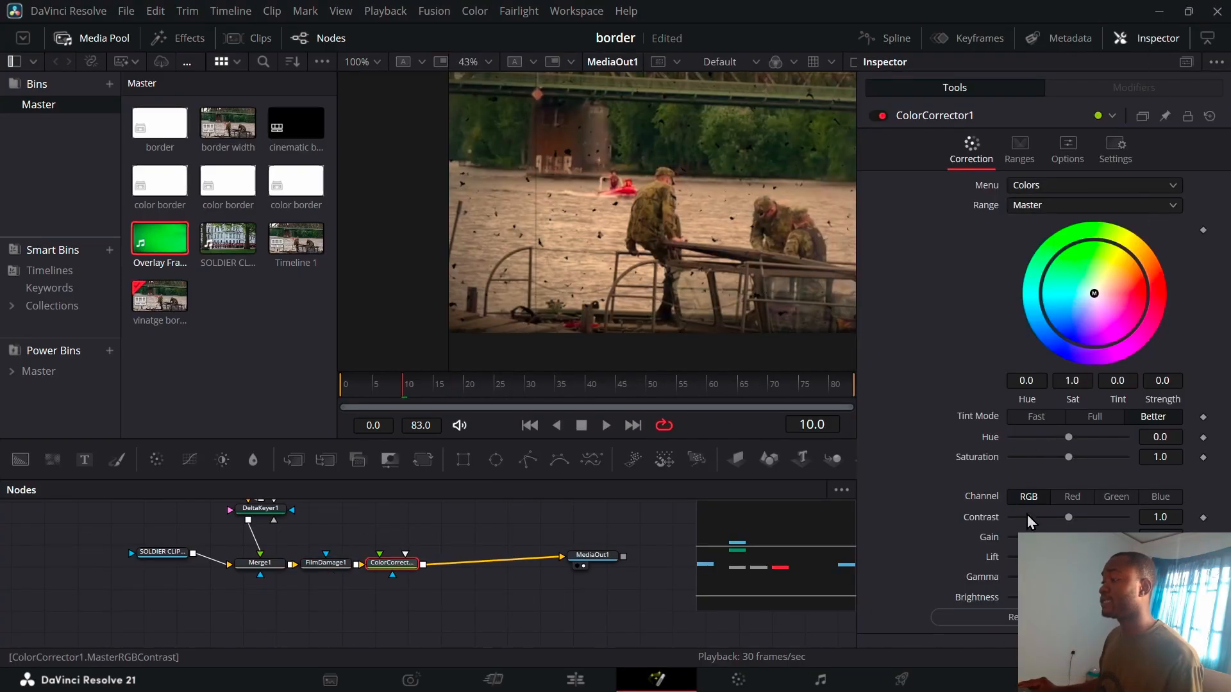
pyautogui.moveTo(1068, 457); pyautogui.dragTo(1008, 459)
pyautogui.click(1145, 38)
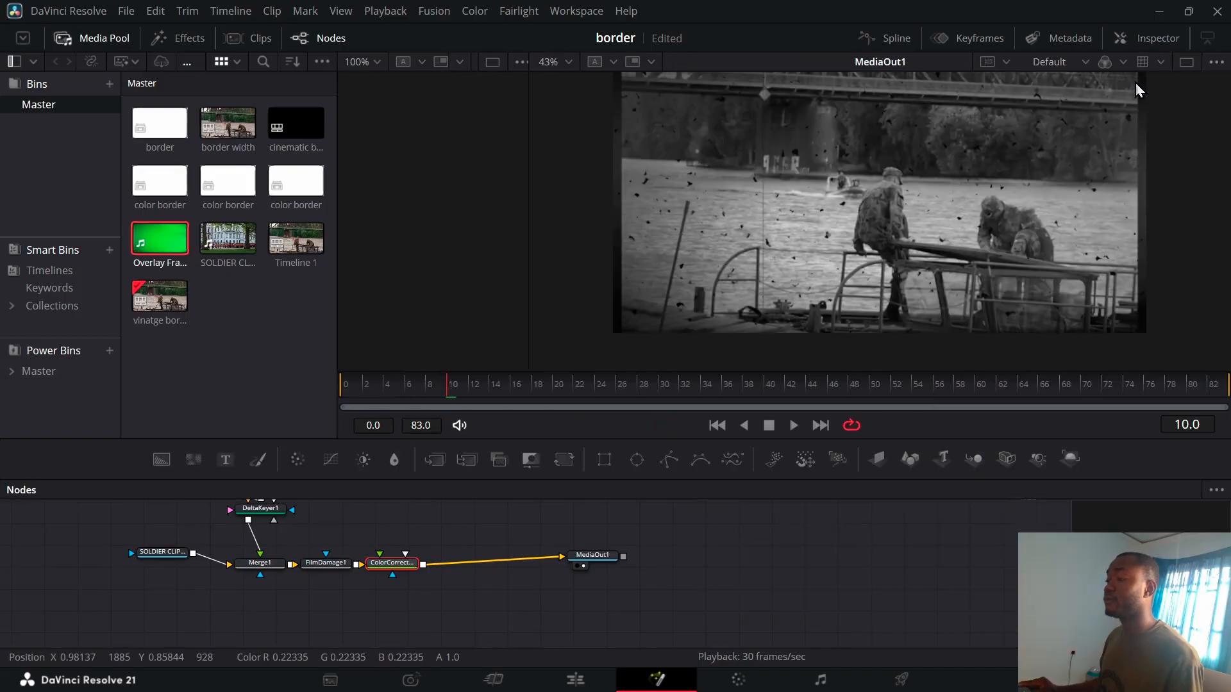